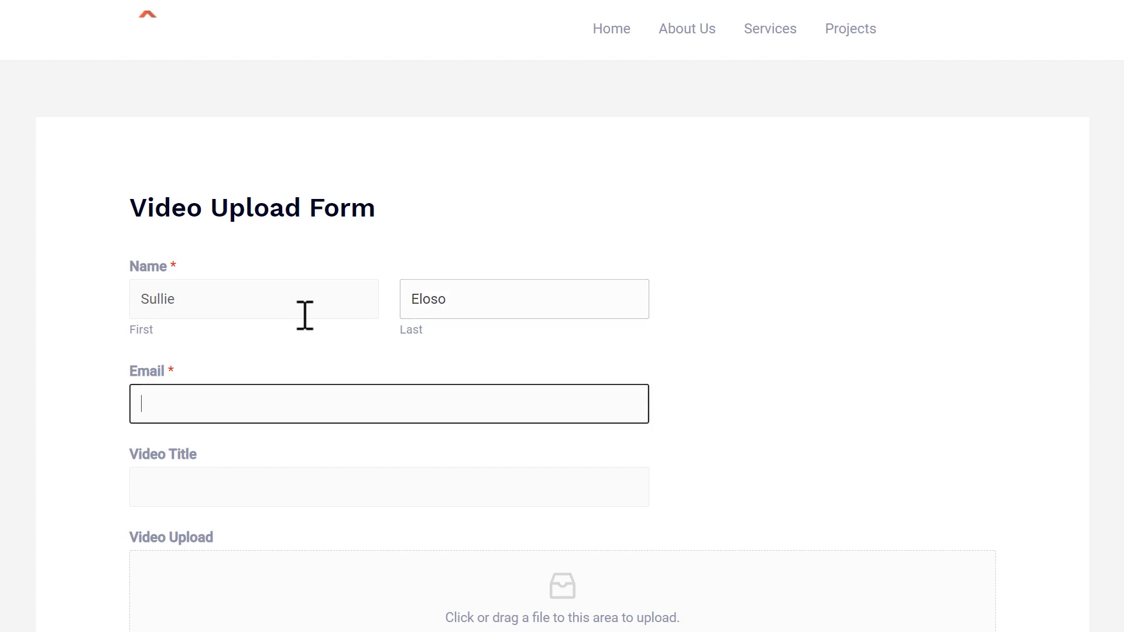
Fill in the contact's email and set the video title to "WPForms Overview Video" in the Video Upload Form.
text(@wpformss.com)
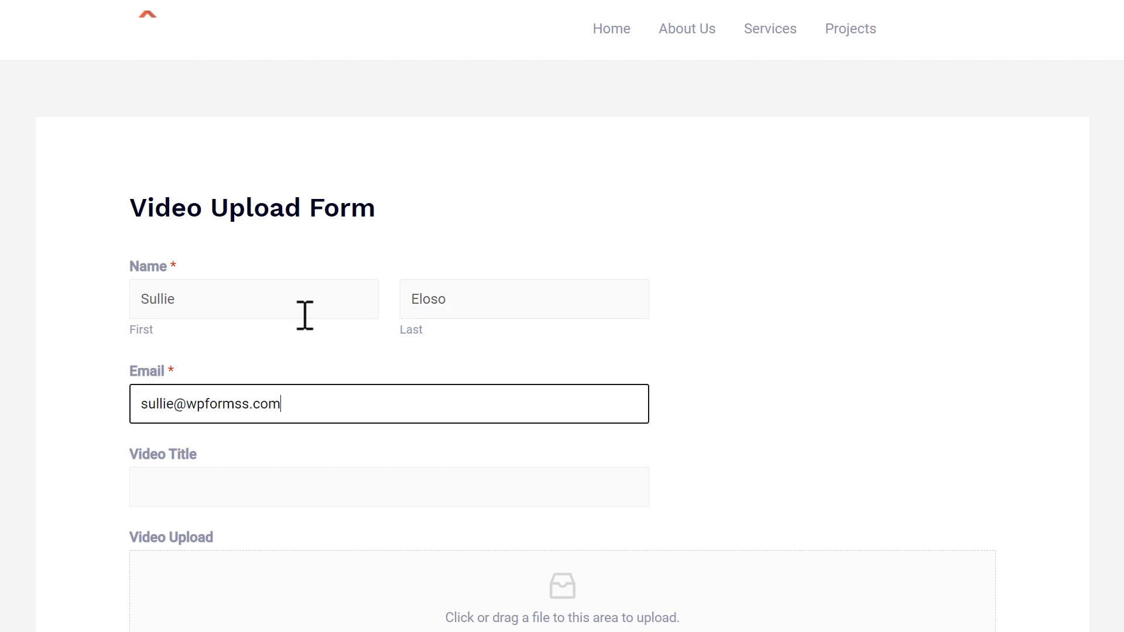
key(Tab)
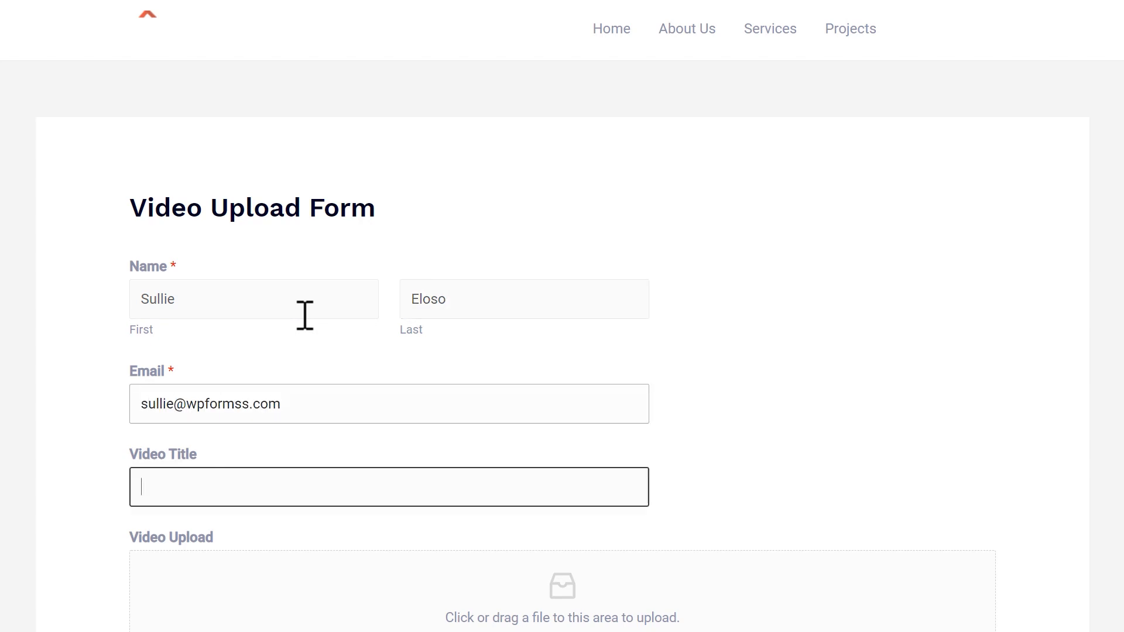
text(WPForms )
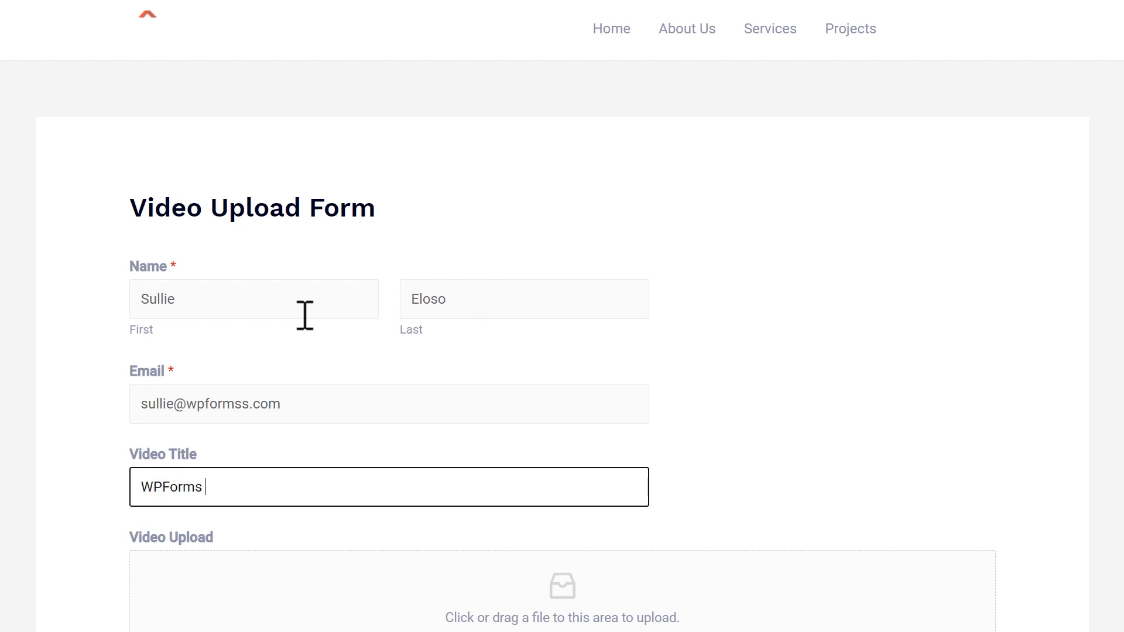
text(Overview Video)
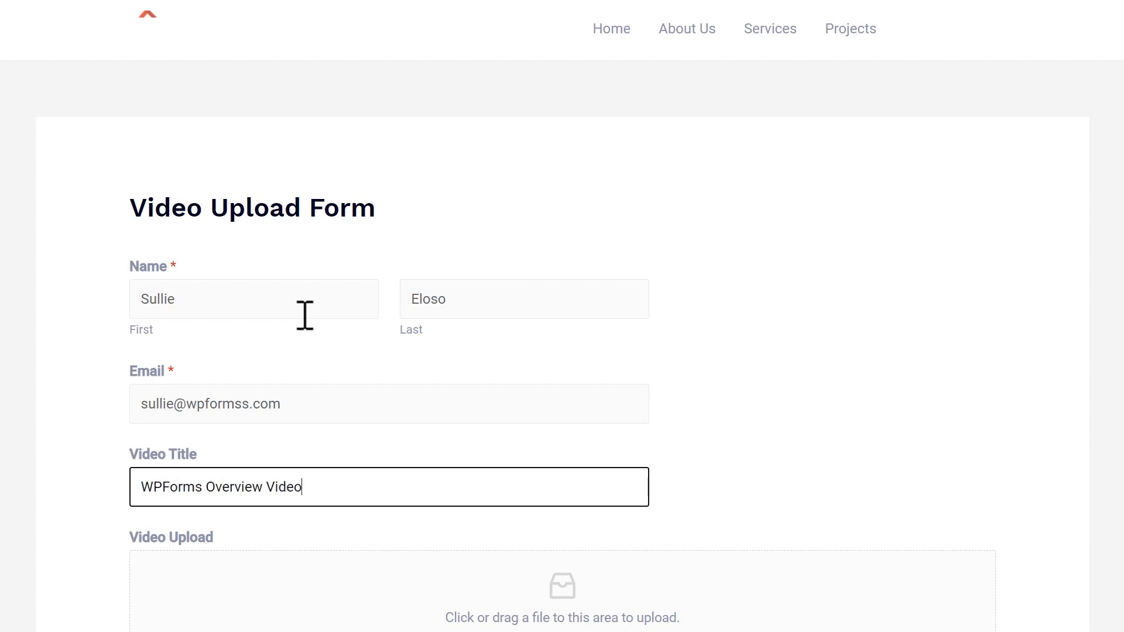
scroll(305, 315, down, 6)
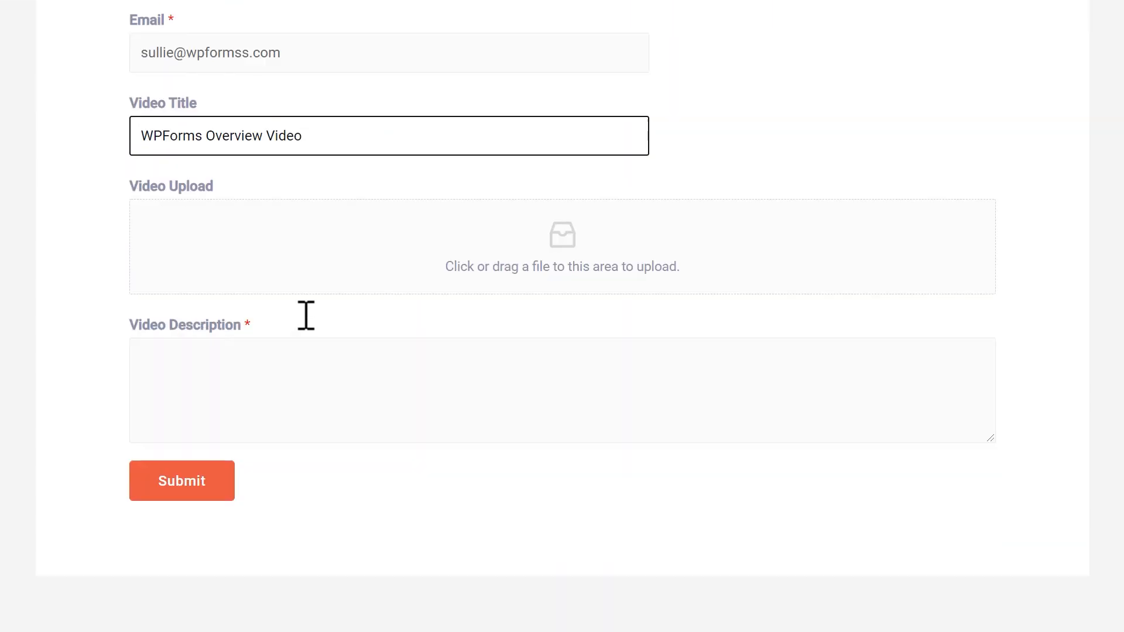
Look through Zapier's app directory, sorted by most popular, to examine the available integrations.
drag(0, 226, 176, 224)
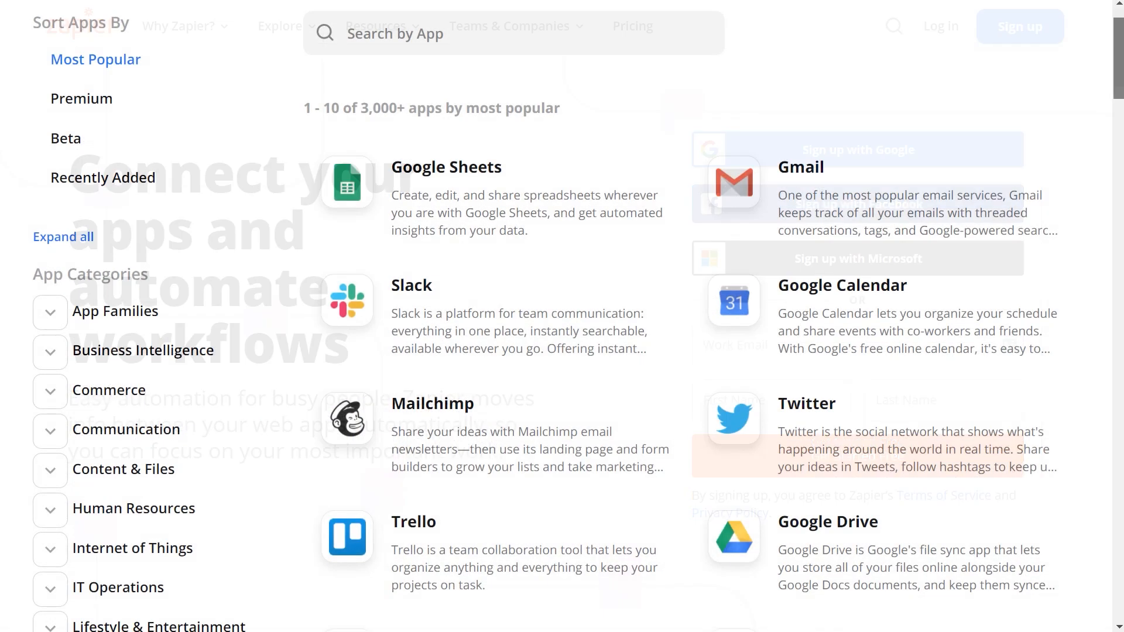
scroll(562, 316, down, 12)
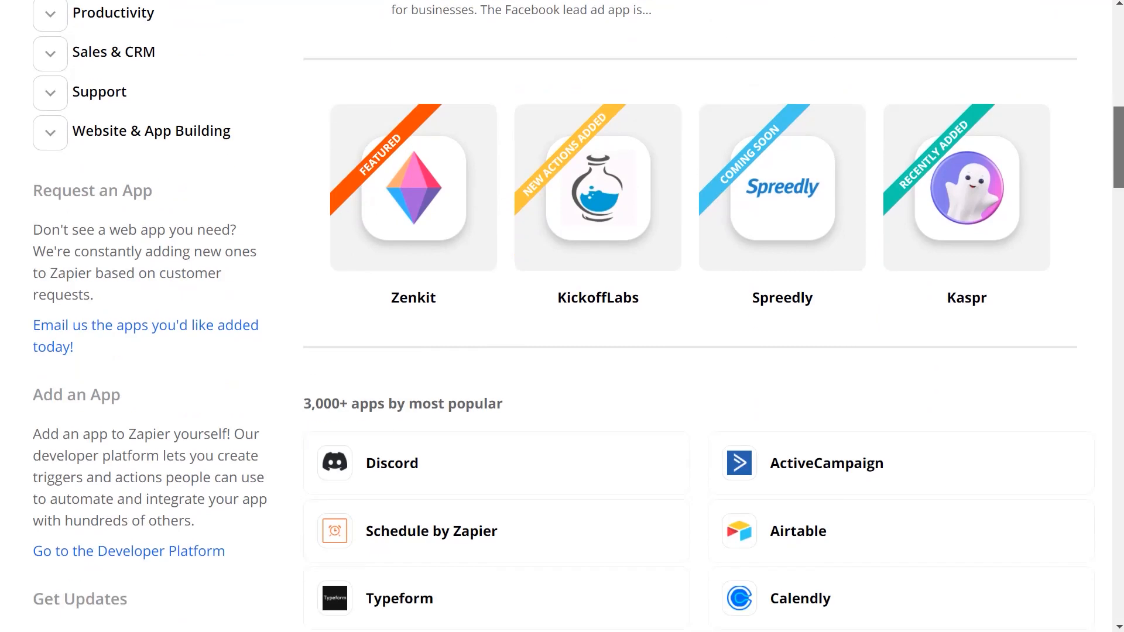
scroll(562, 316, down, 10)
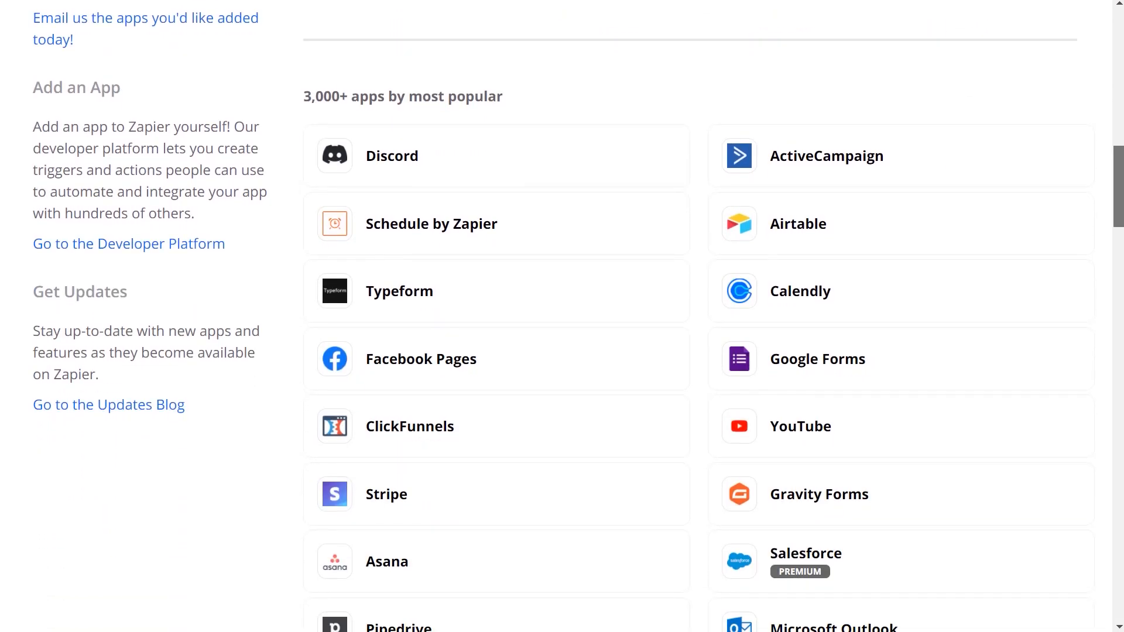
scroll(563, 317, down, 10)
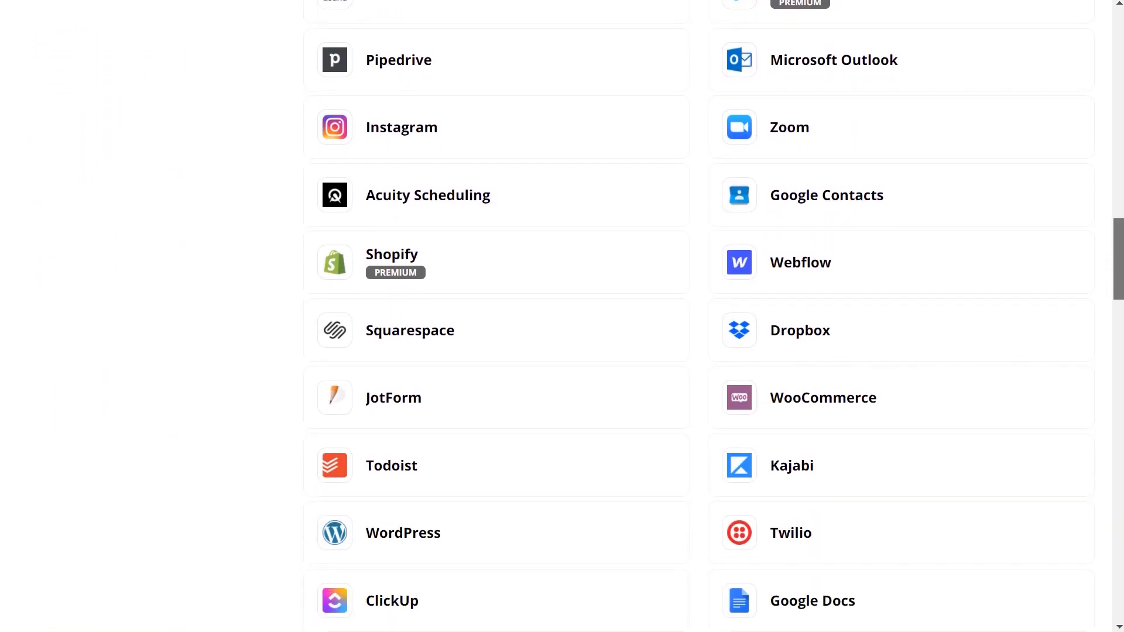
scroll(562, 317, down, 11)
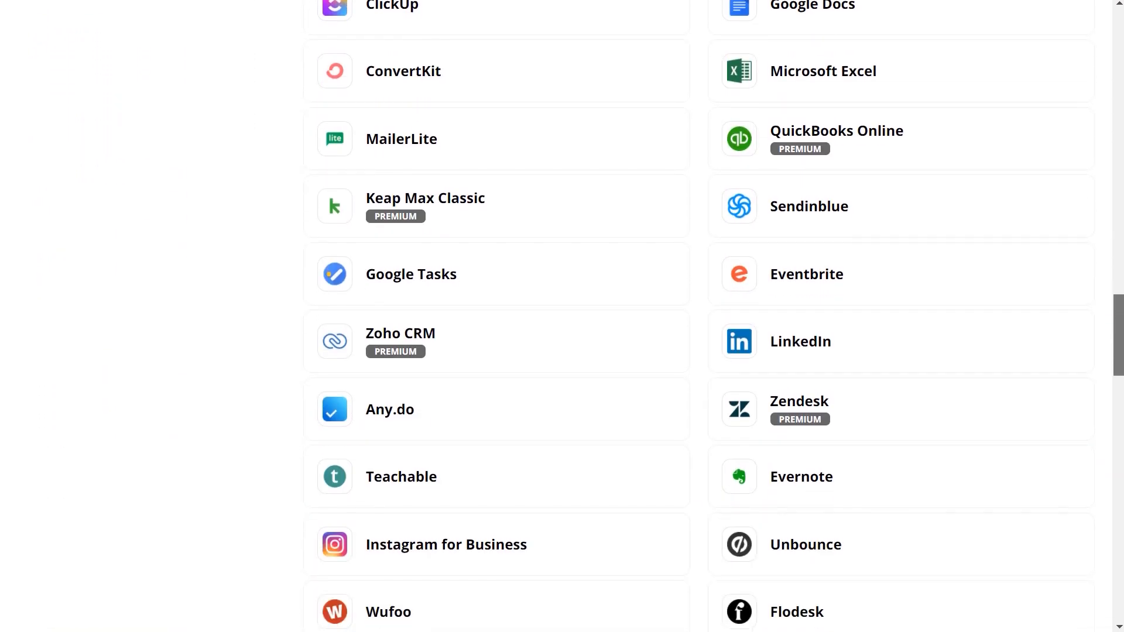
scroll(563, 317, down, 12)
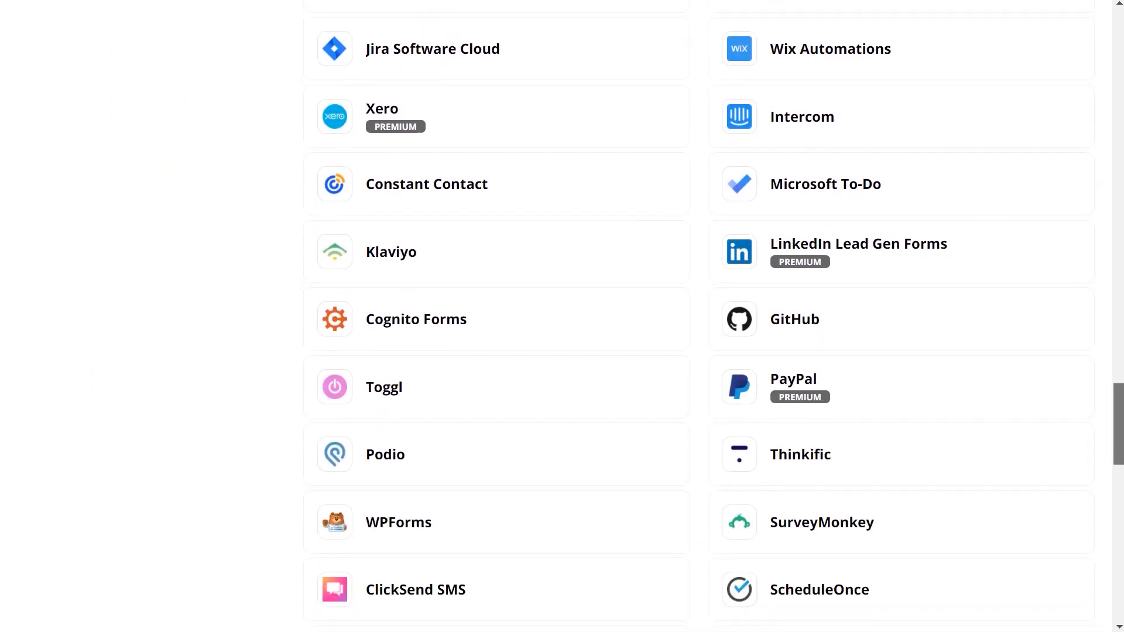
scroll(563, 316, down, 8)
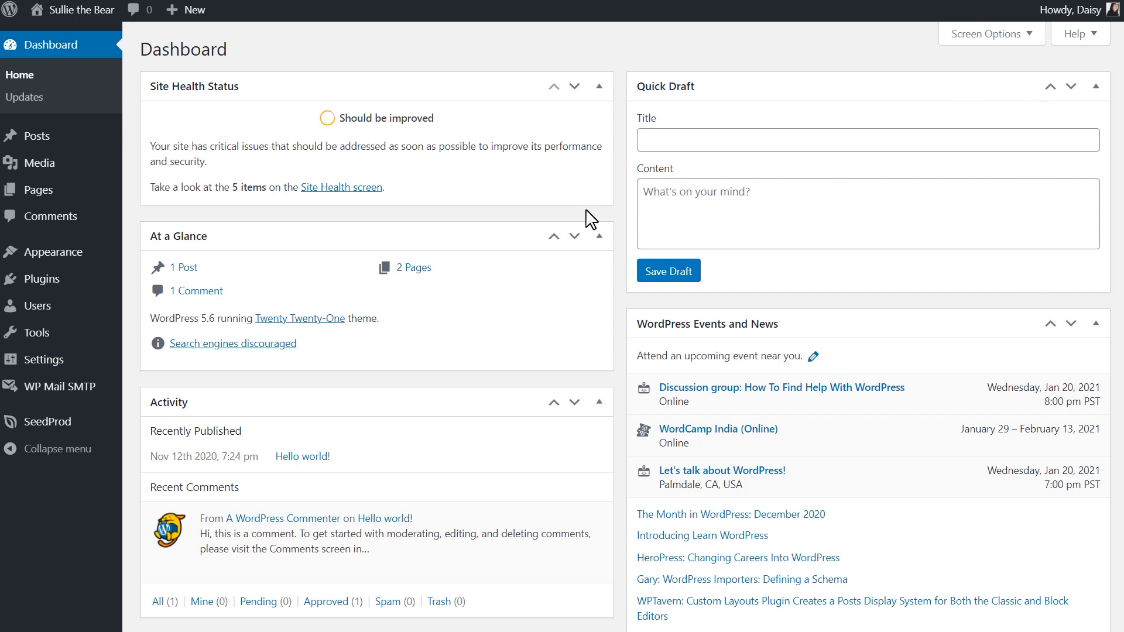
Upload wpforms.zip as a new WordPress plugin and install it.
click(82, 282)
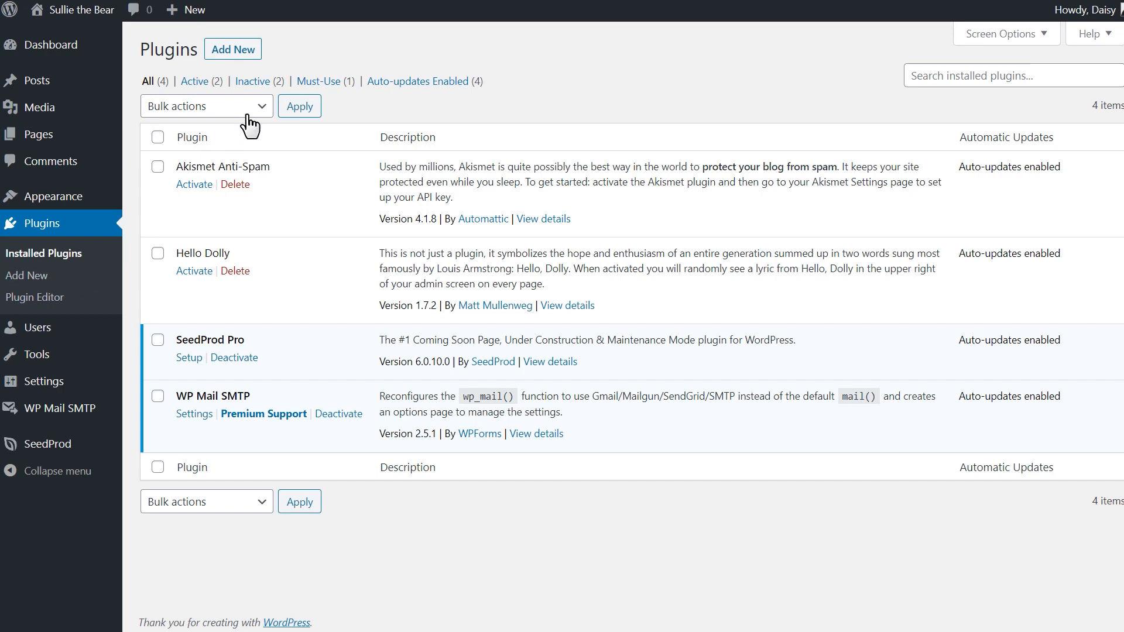
click(254, 51)
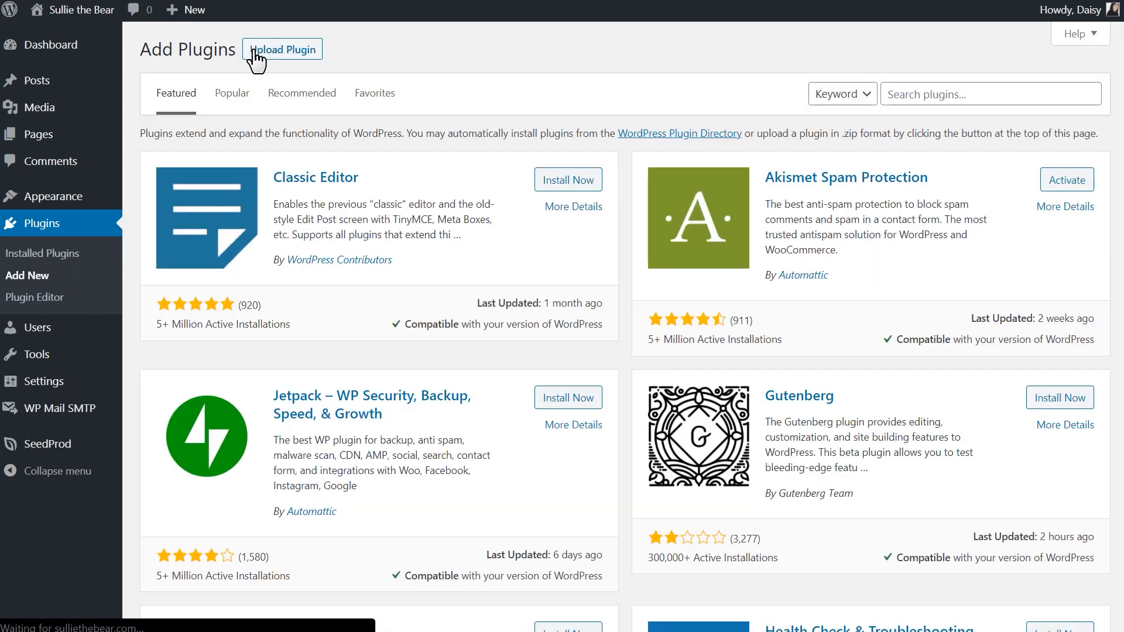
click(256, 57)
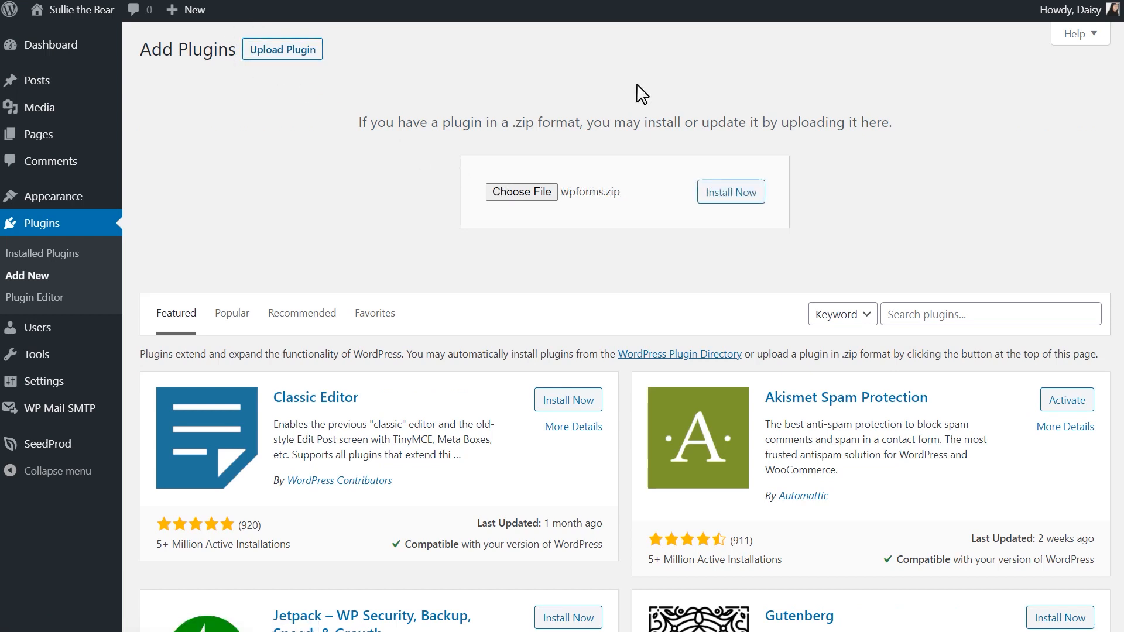
click(752, 196)
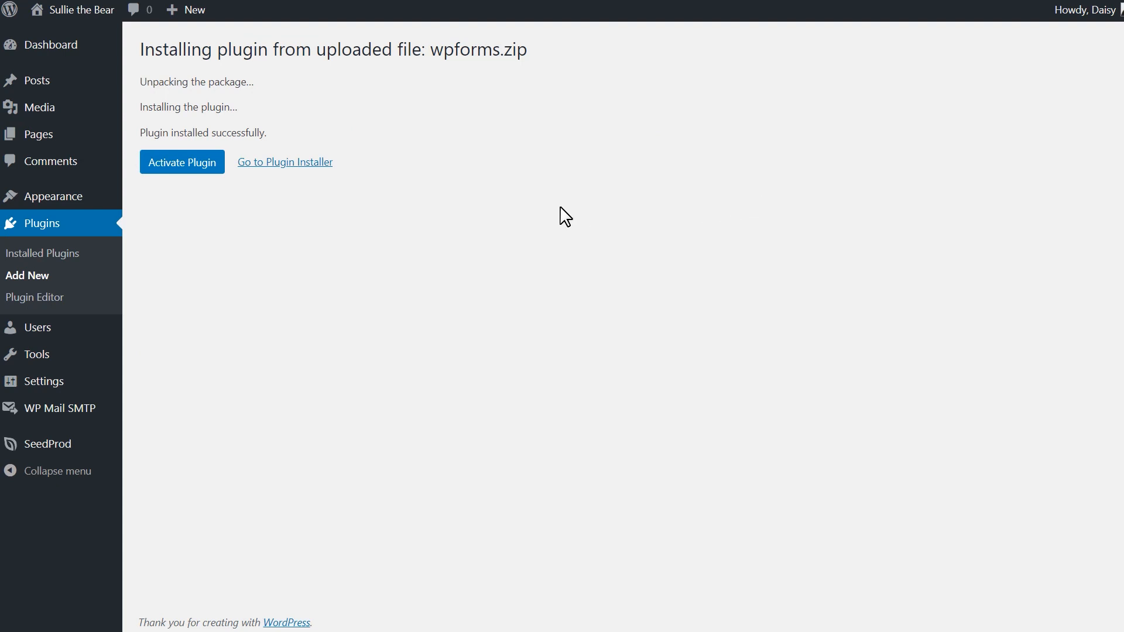
Activate the installed WPForms plugin and open its general settings with the license section.
click(210, 171)
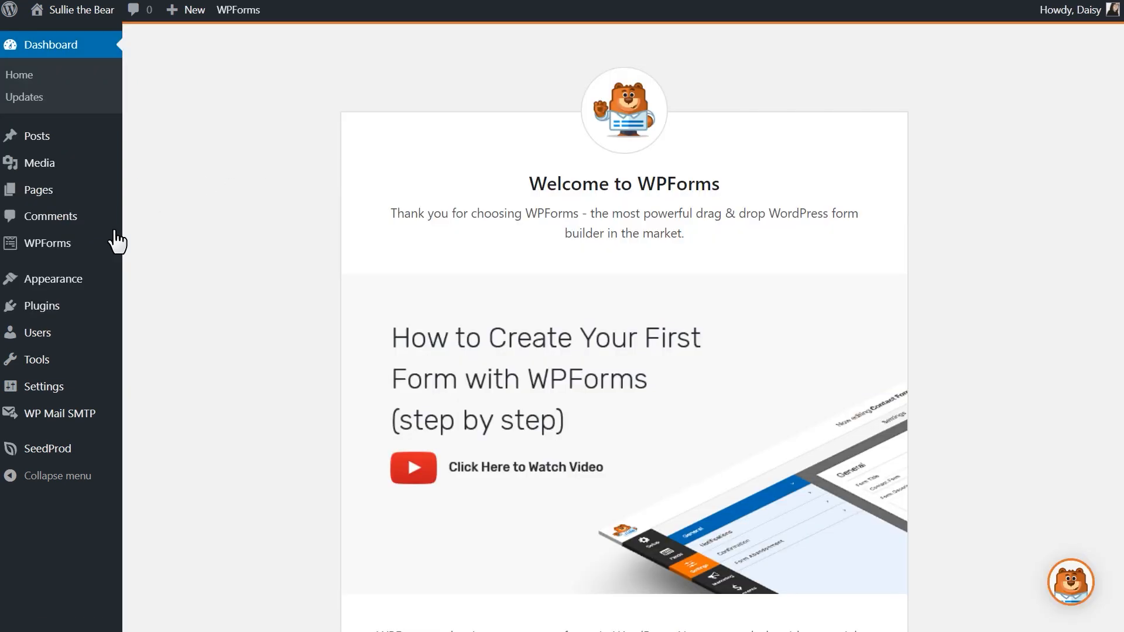
mouse_move(73, 246)
click(171, 316)
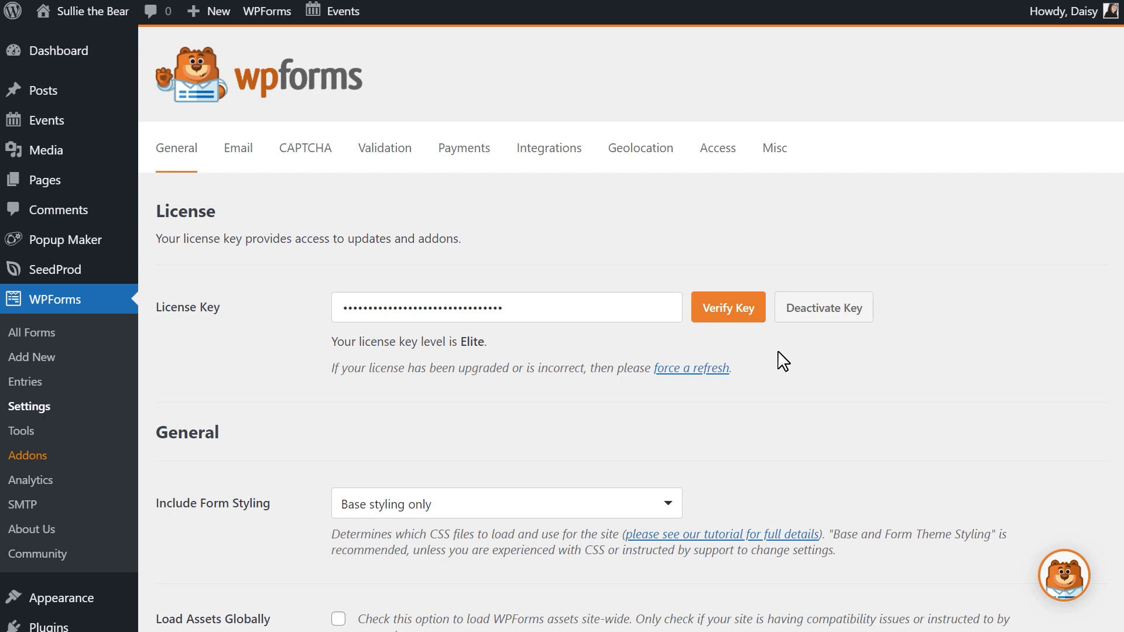
Create a new form named "Video Upload Form" from the Simple Contact Form template.
click(68, 357)
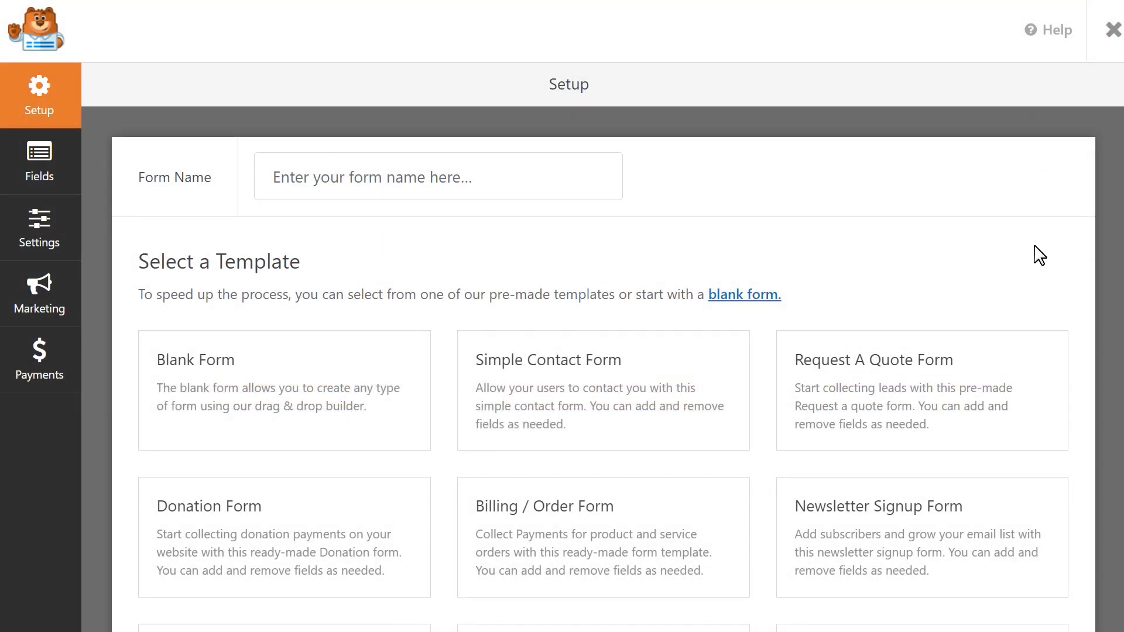
scroll(1112, 270, down, 15)
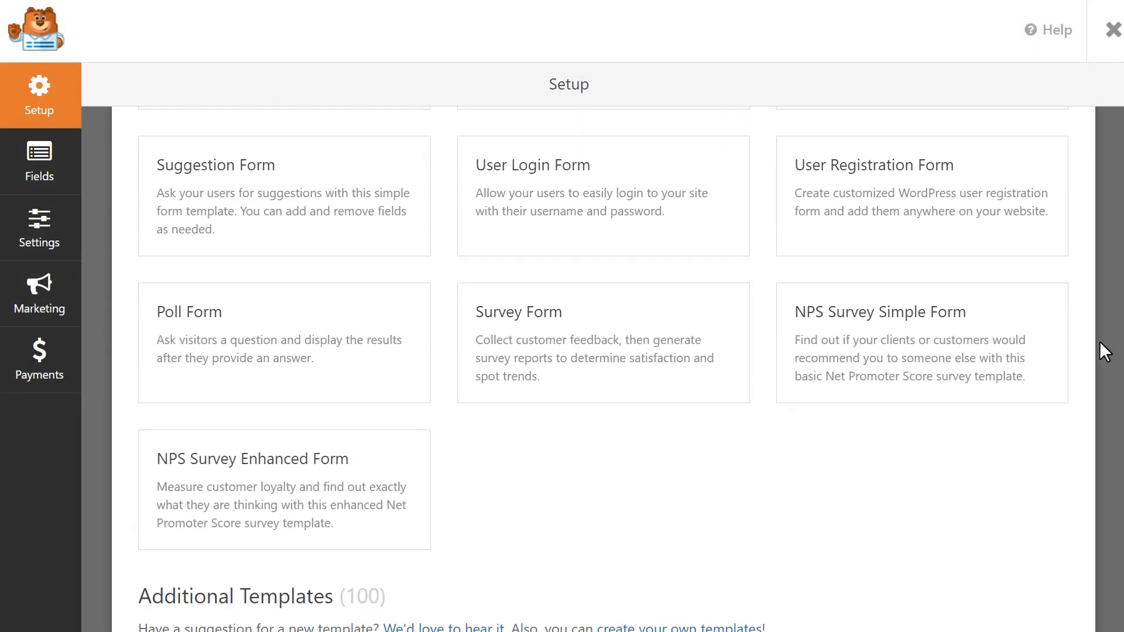
scroll(1086, 469, up, 10)
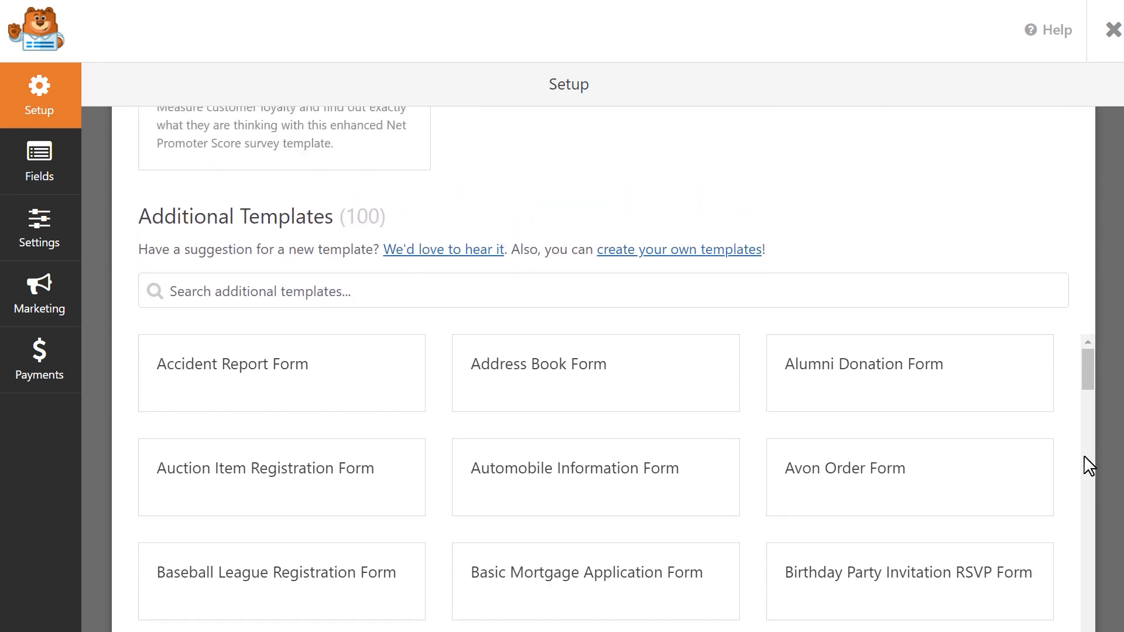
scroll(1102, 283, up, 5)
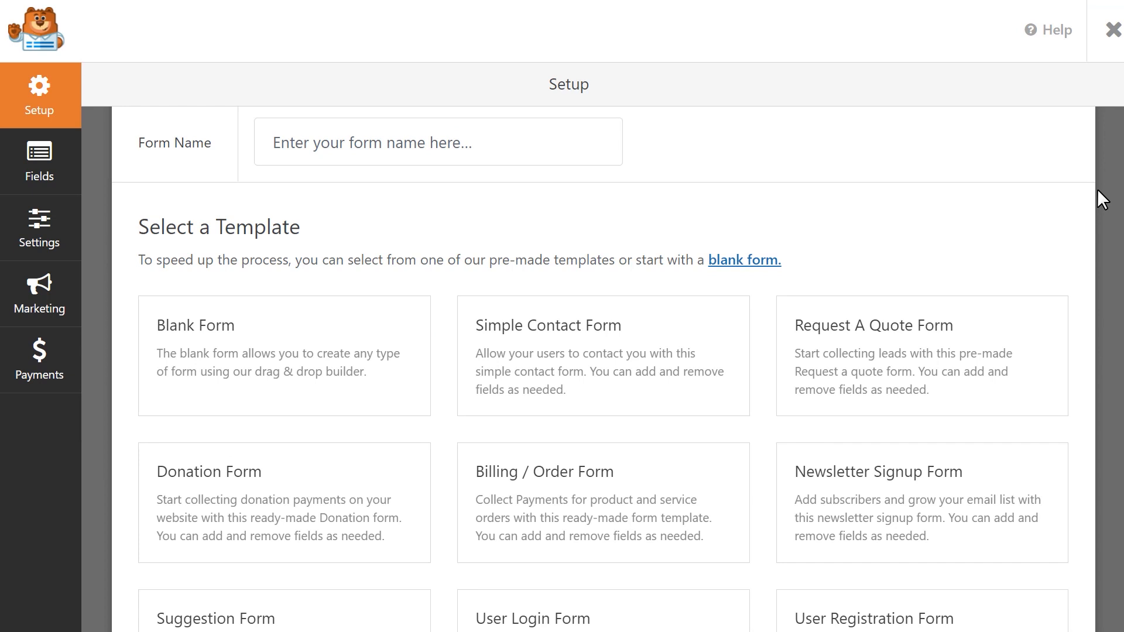
click(572, 157)
text(V)
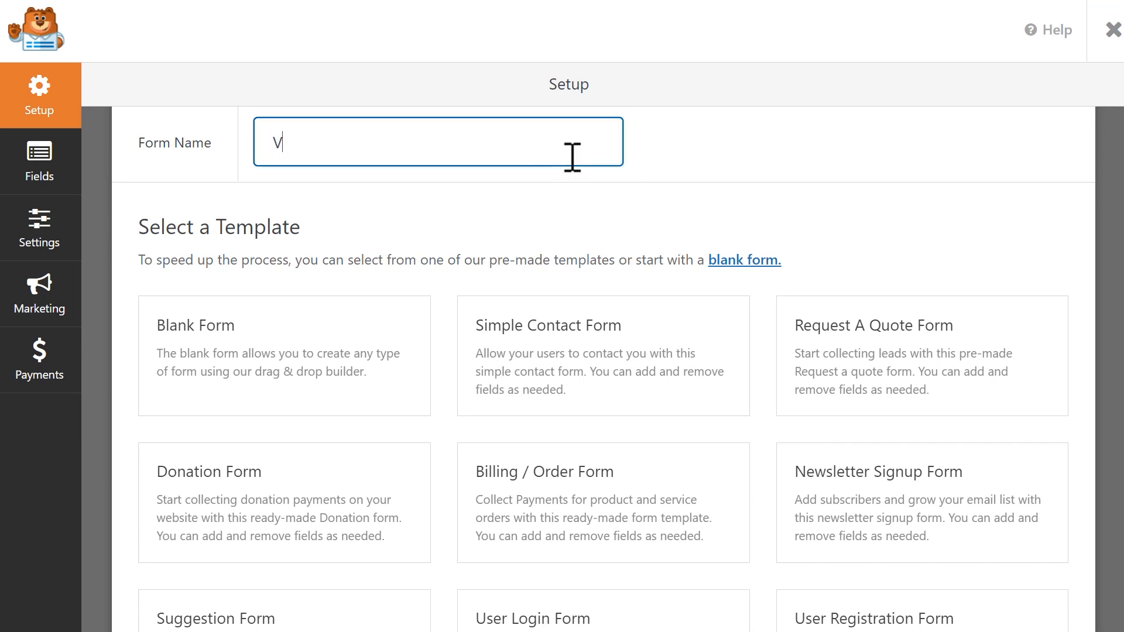
text(ideo Upload Form)
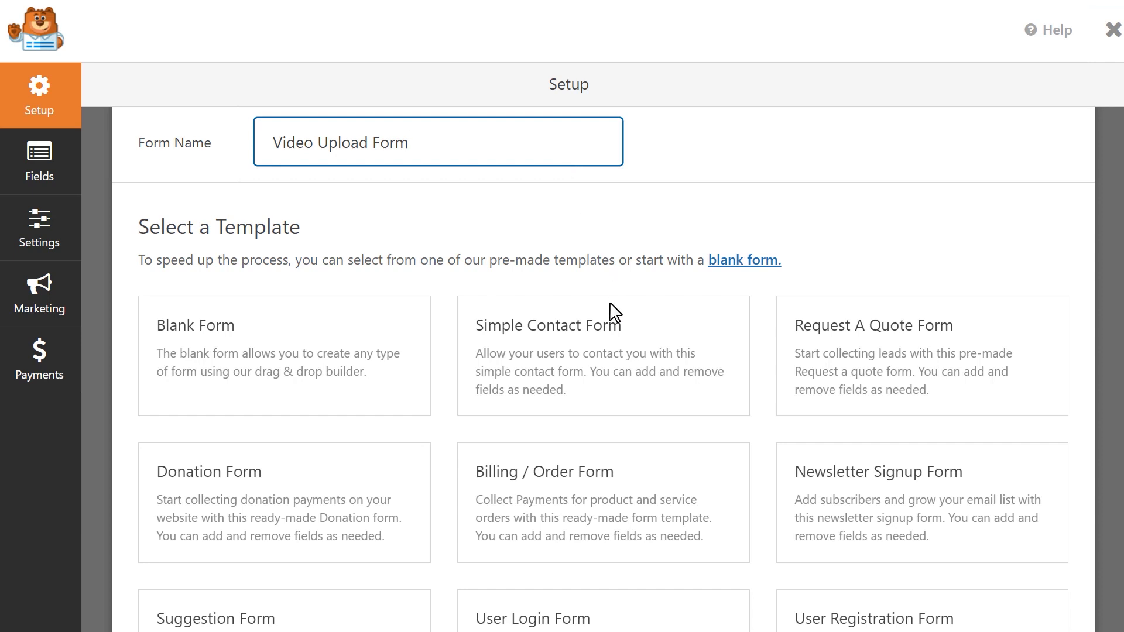
click(594, 357)
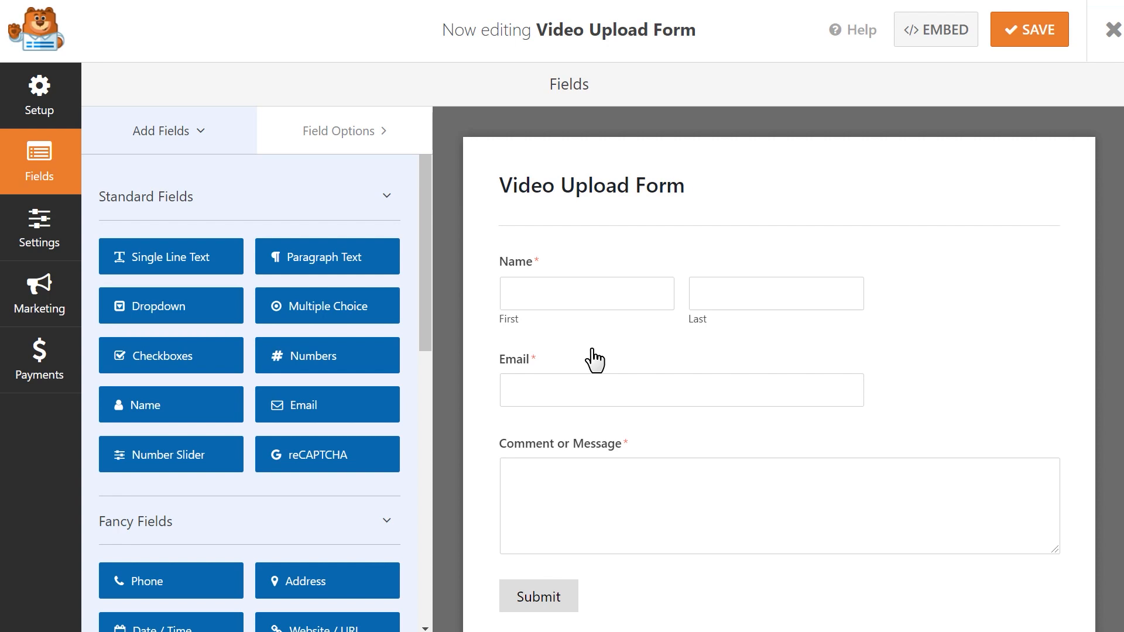
Add a File Upload field below the Email field and a Single Line Text field directly above the upload field.
drag(424, 219, 433, 369)
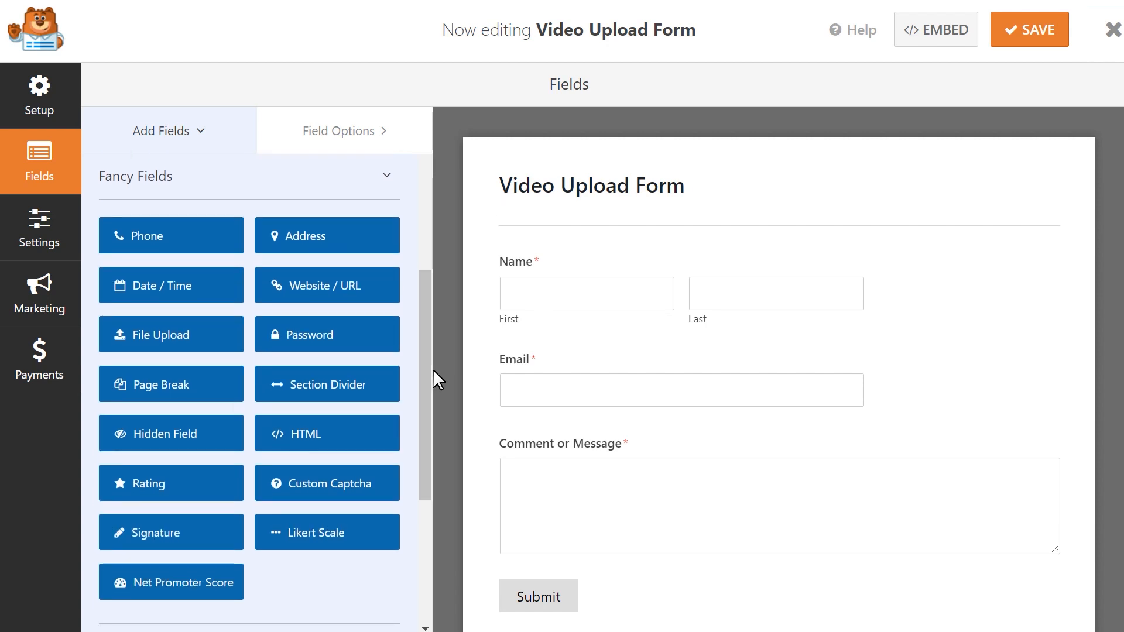
drag(179, 347, 592, 446)
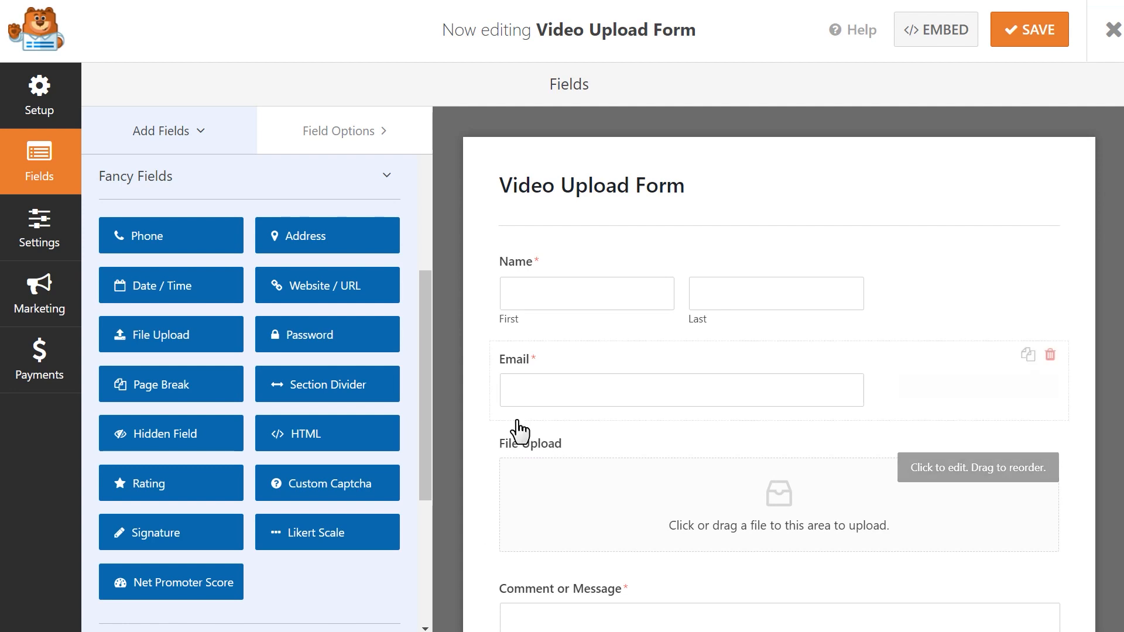
drag(425, 384, 392, 261)
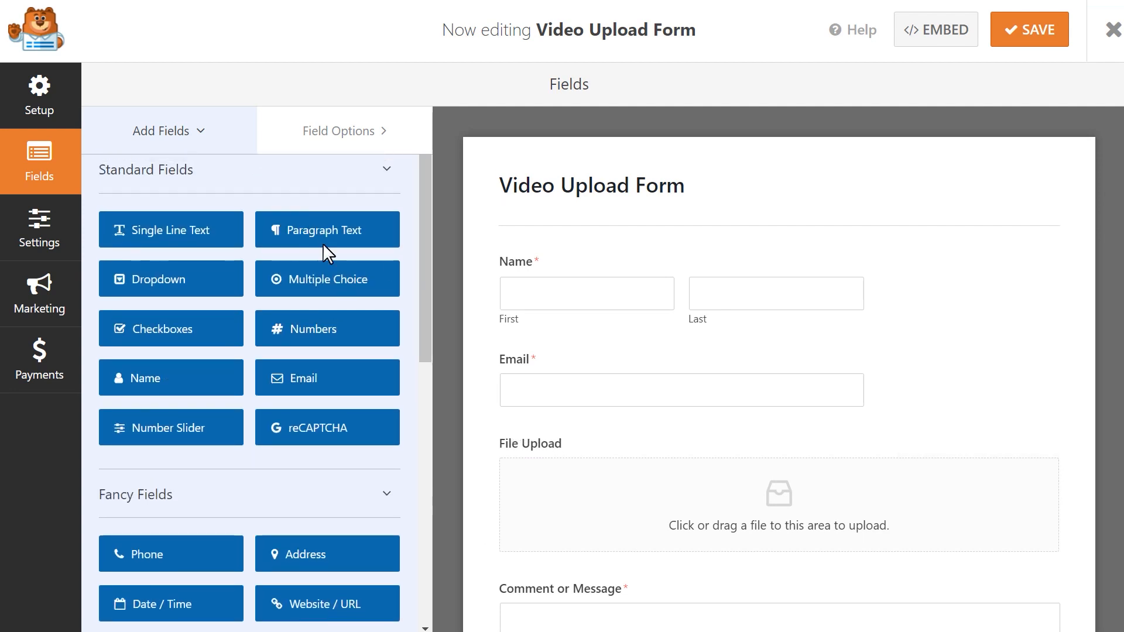
drag(205, 235, 612, 444)
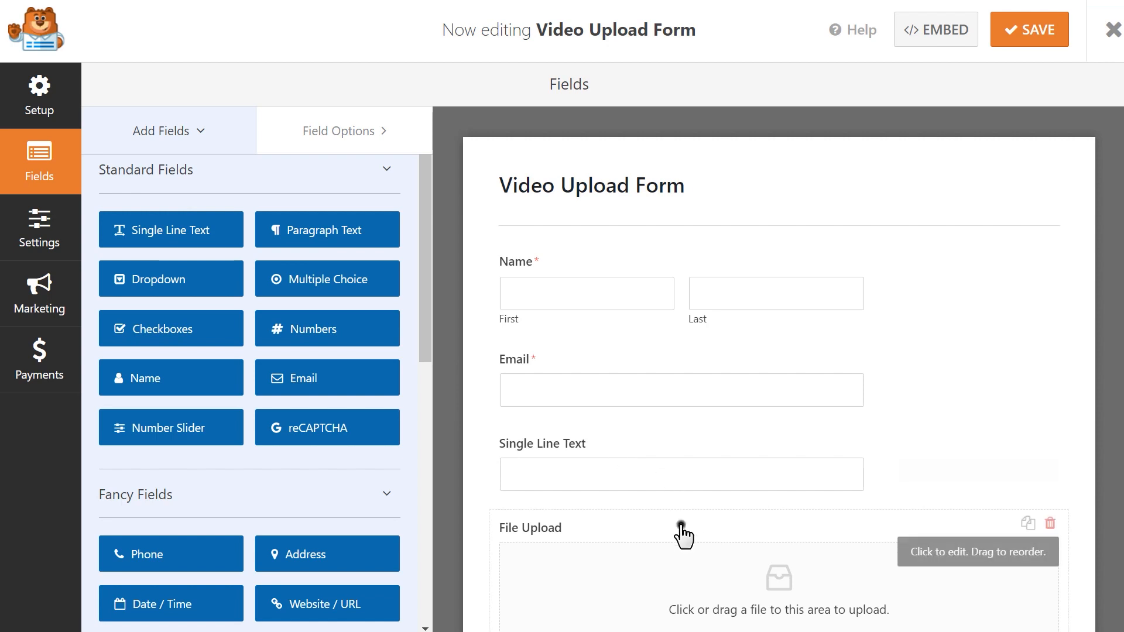
Change the File Upload field's label to "Video Upload".
click(679, 527)
triple_click(213, 243)
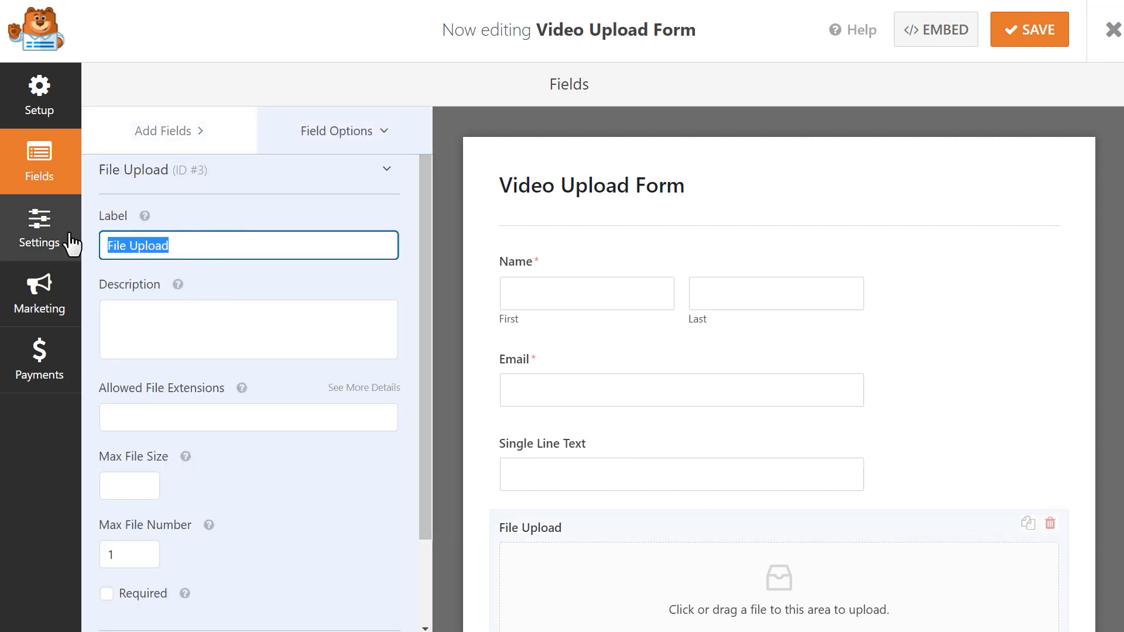
text(Video Upload)
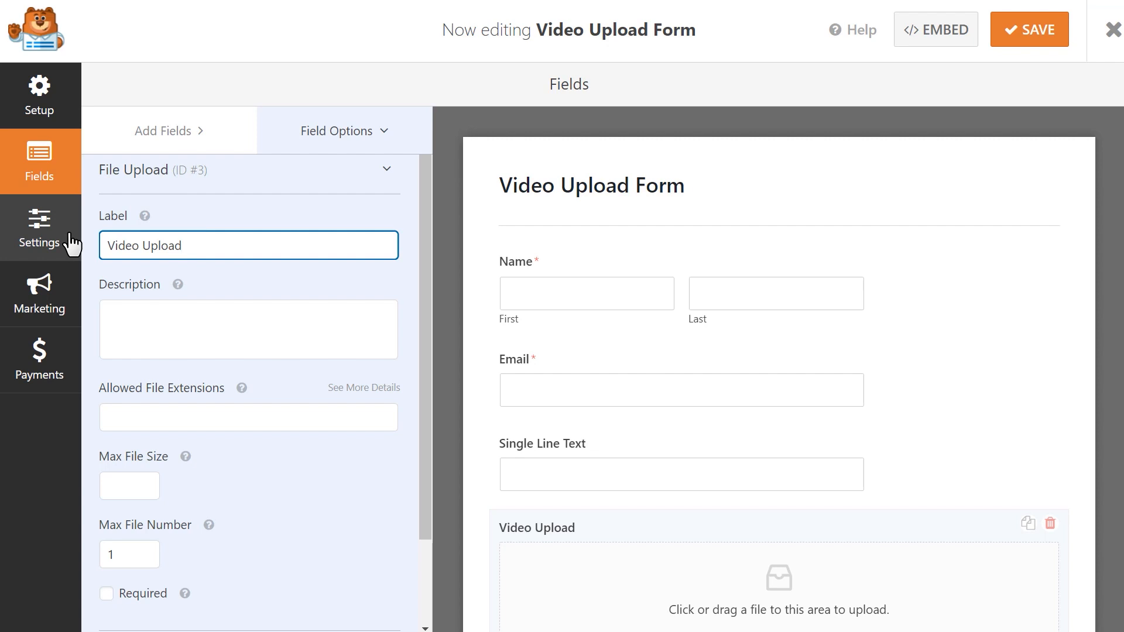
Set the Video Upload field's maximum file size to 100, leaving the allowed file extensions empty.
click(284, 415)
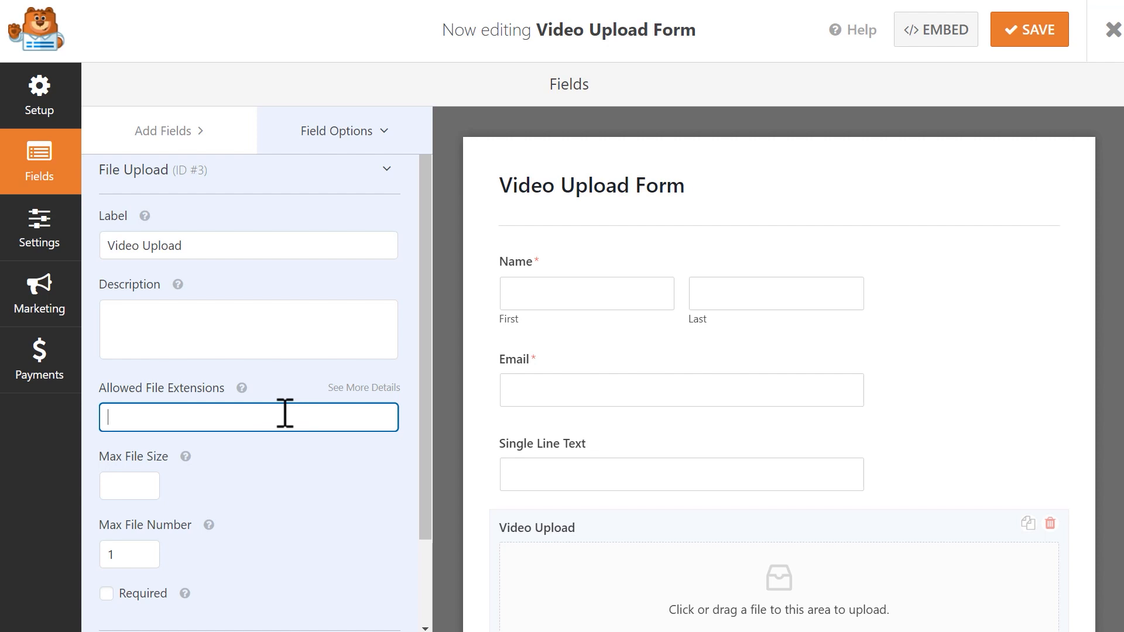
click(111, 486)
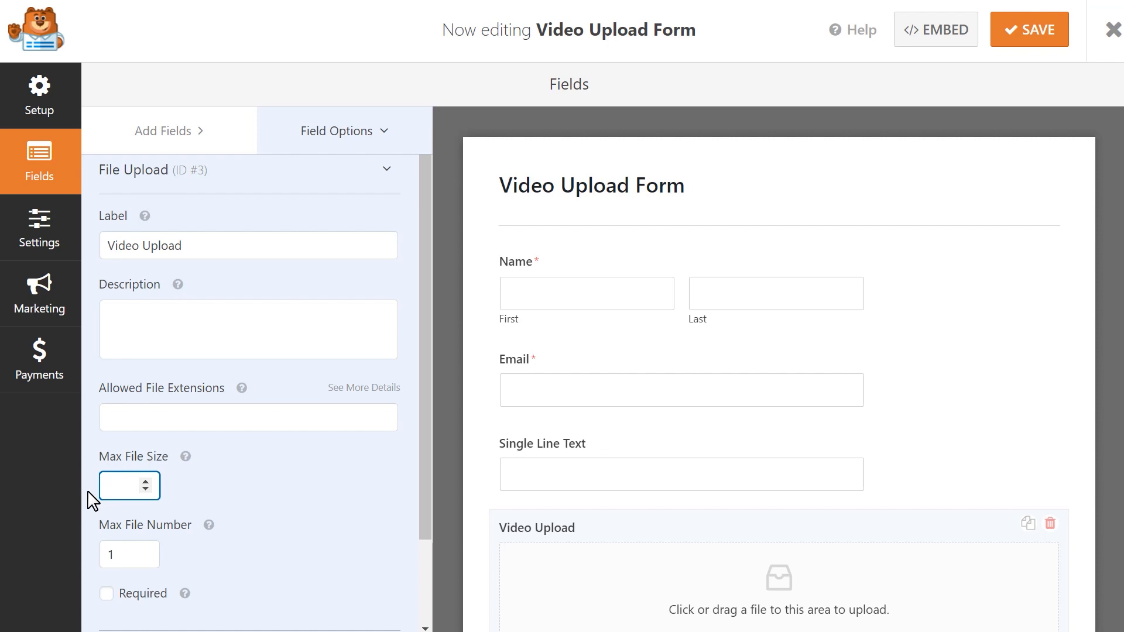
text(100)
mouse_move(188, 459)
Change the Single Line Text field's label to "Video Title".
click(521, 448)
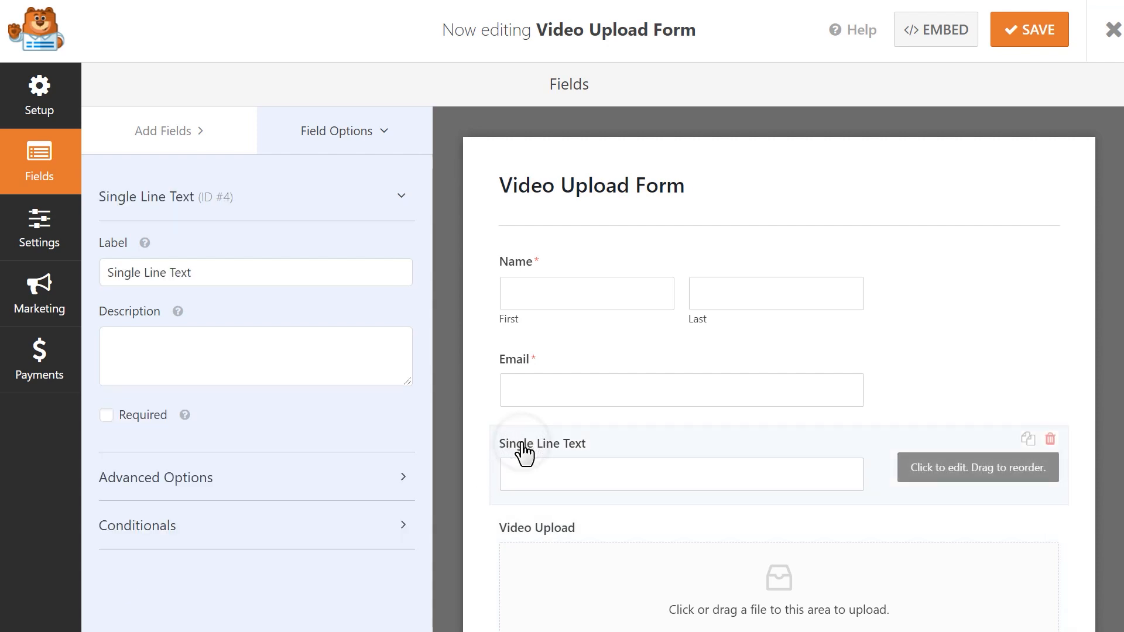
drag(264, 279, 91, 273)
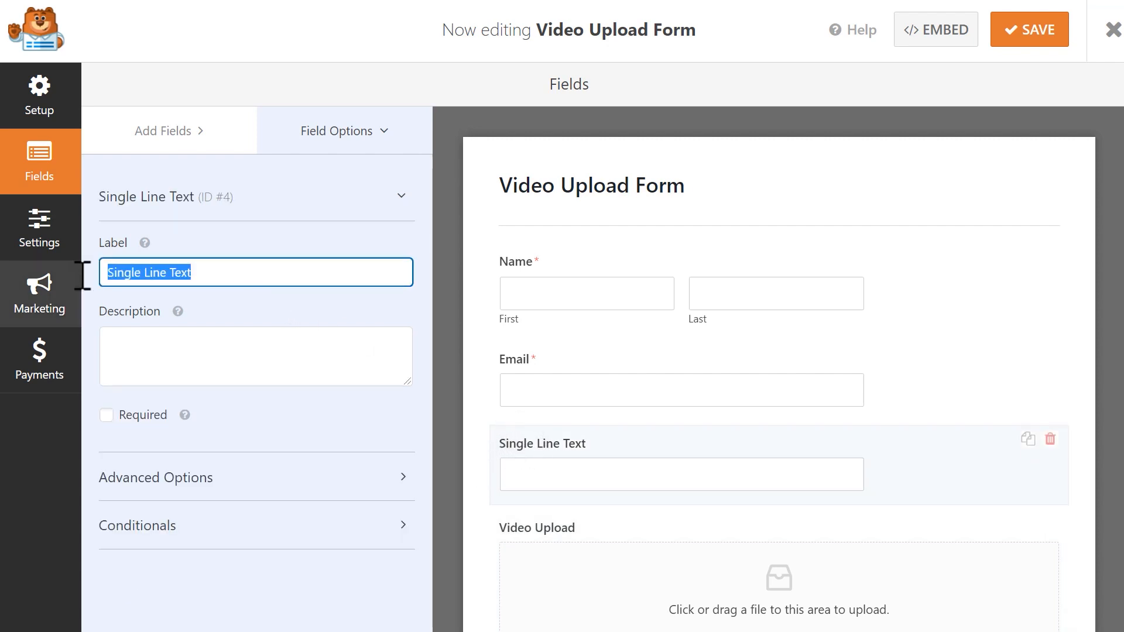
text(Video Title)
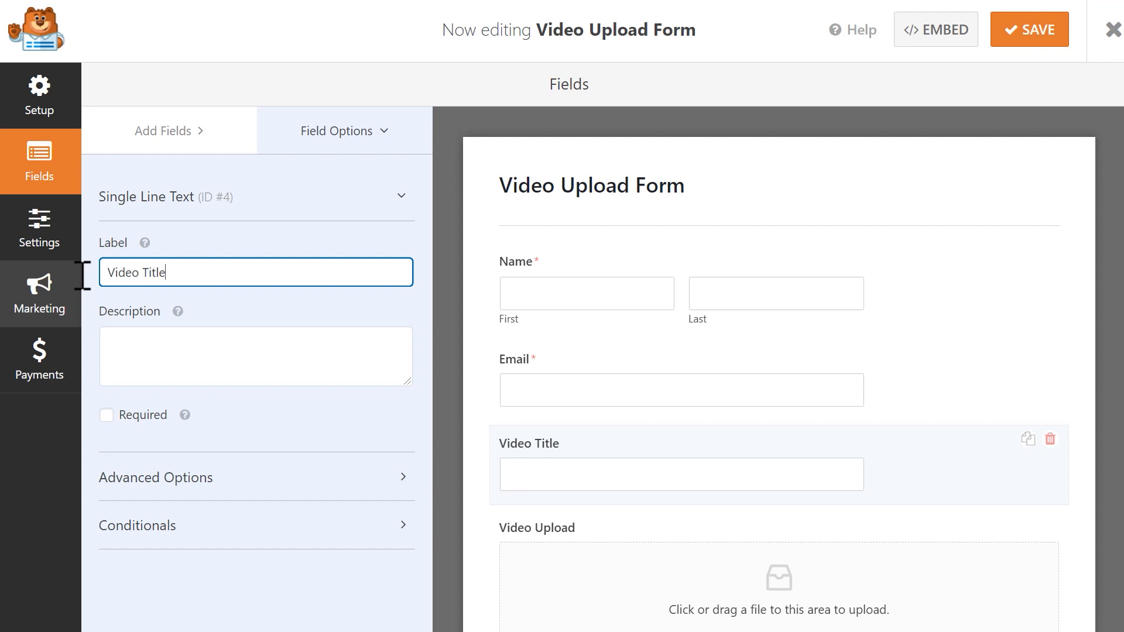
Change the Comment or Message field's label to "Video Description" and save the form.
scroll(675, 530, down, 4)
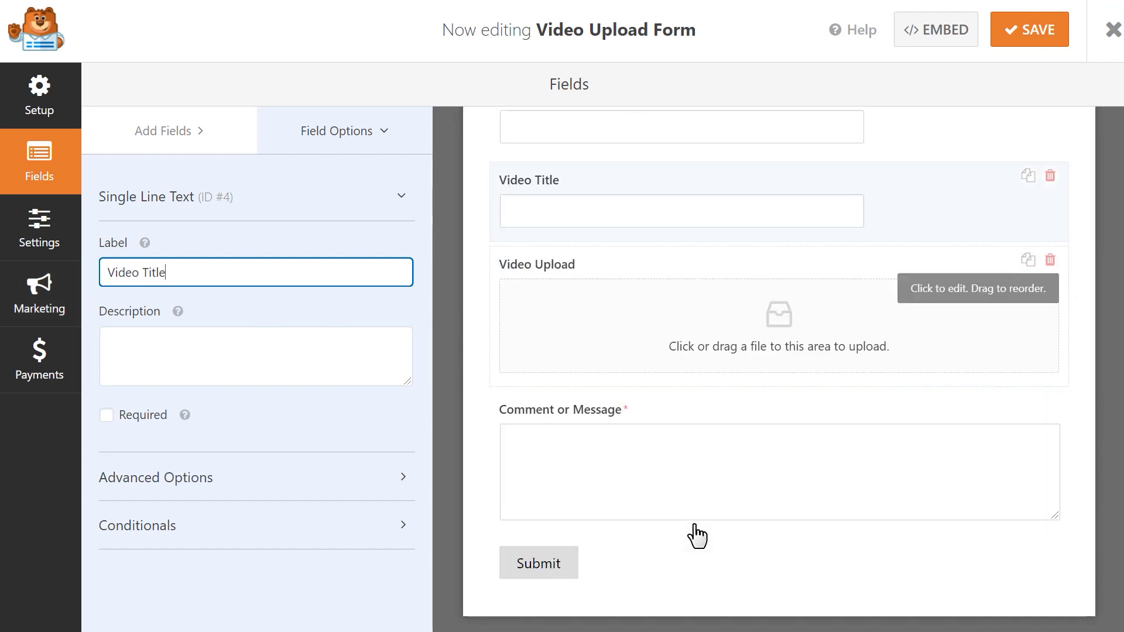
click(668, 422)
drag(295, 273, 106, 273)
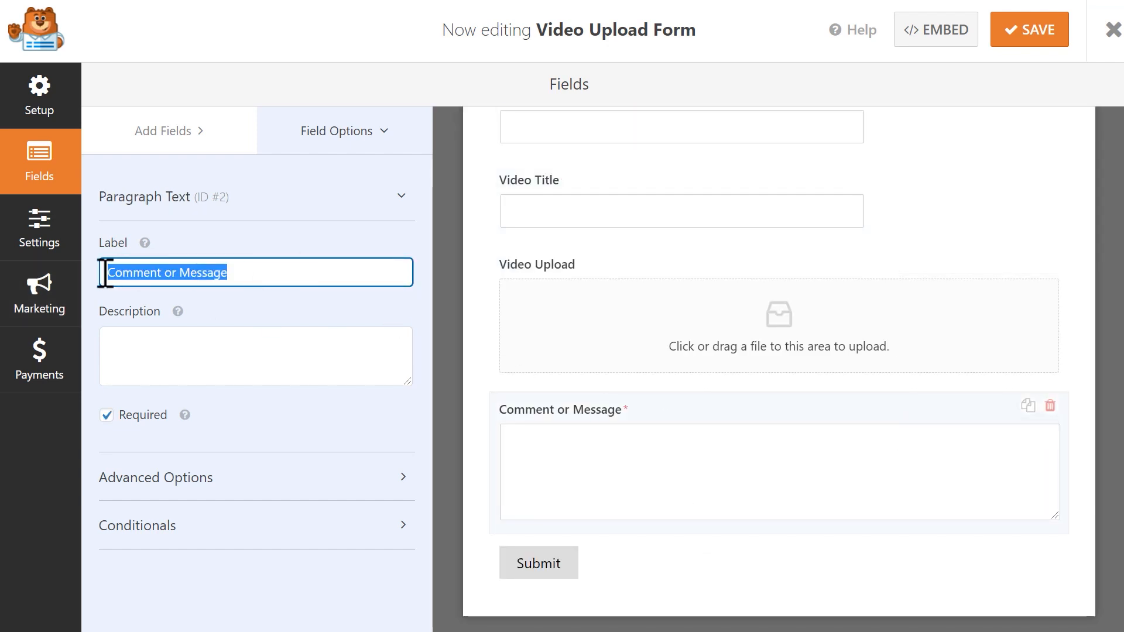
text(Video Descri)
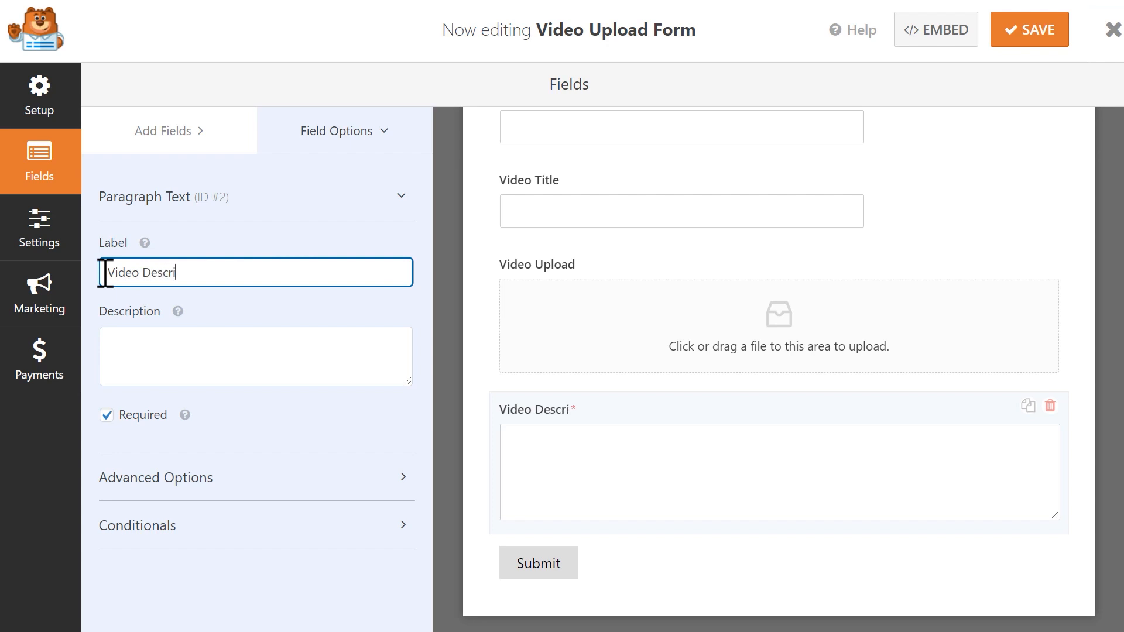
text(ption)
click(471, 408)
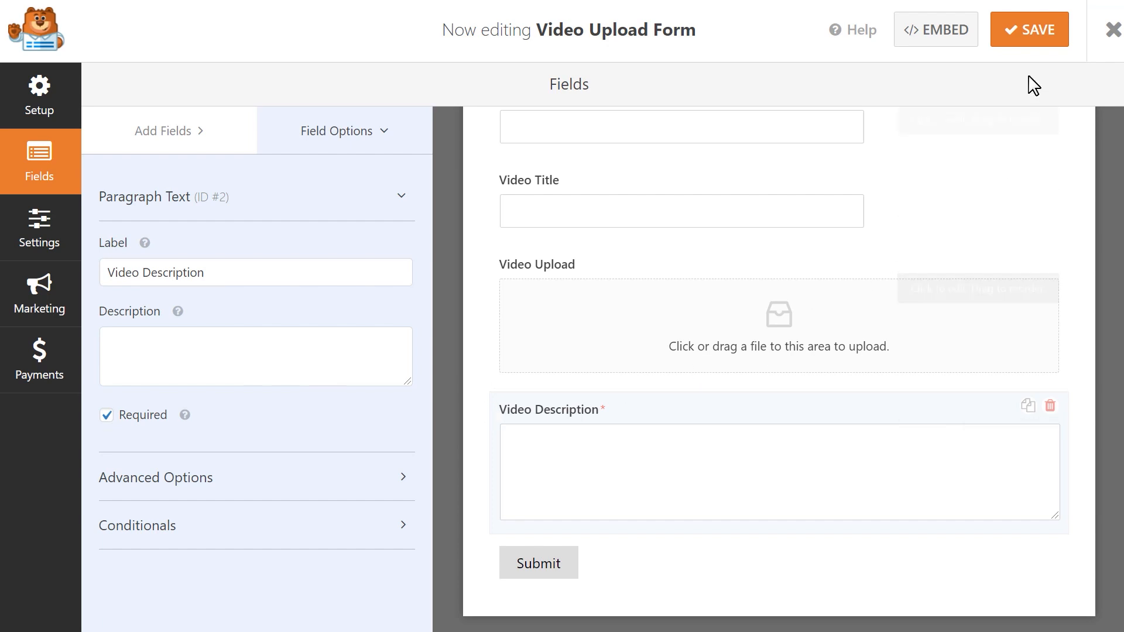
click(1024, 30)
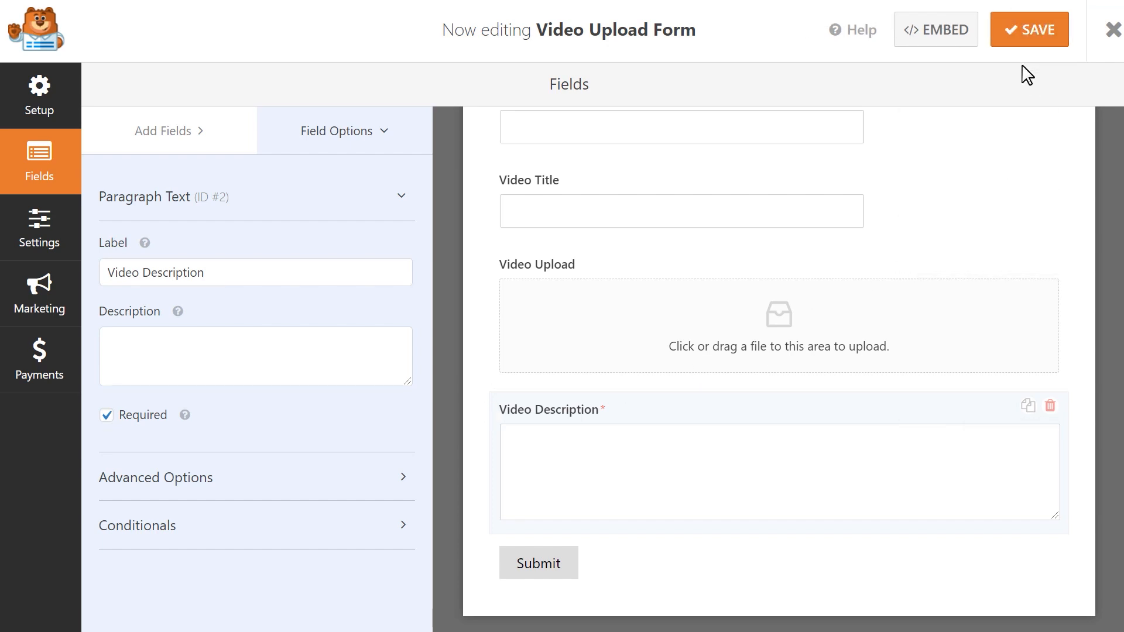
Close the form builder and activate the Zapier Addon from the WPForms addons.
click(1113, 31)
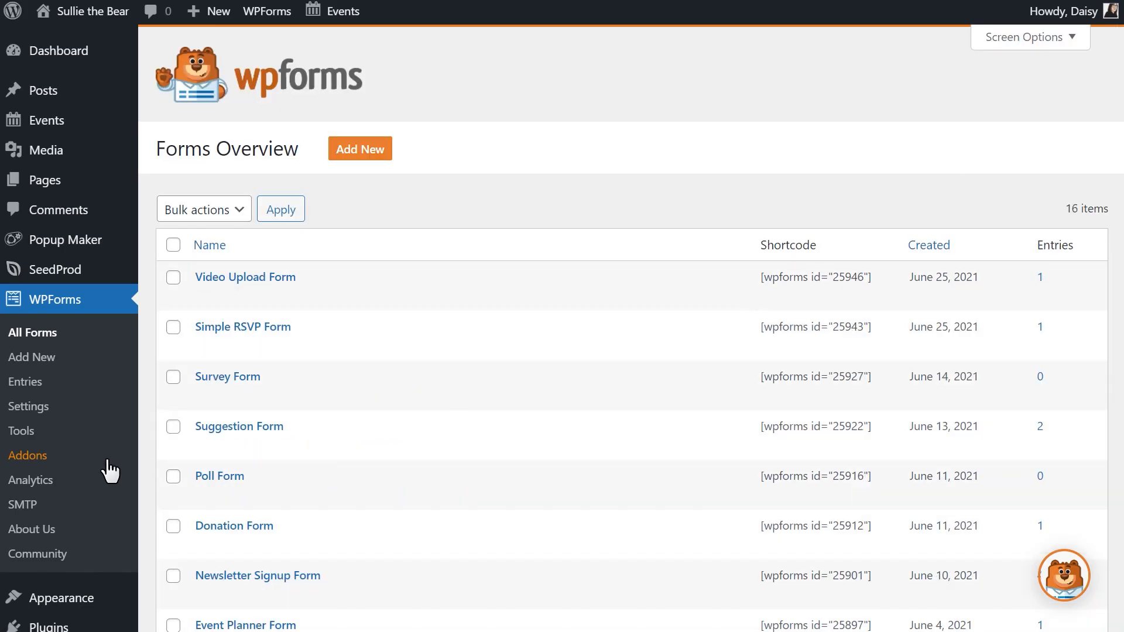
click(28, 456)
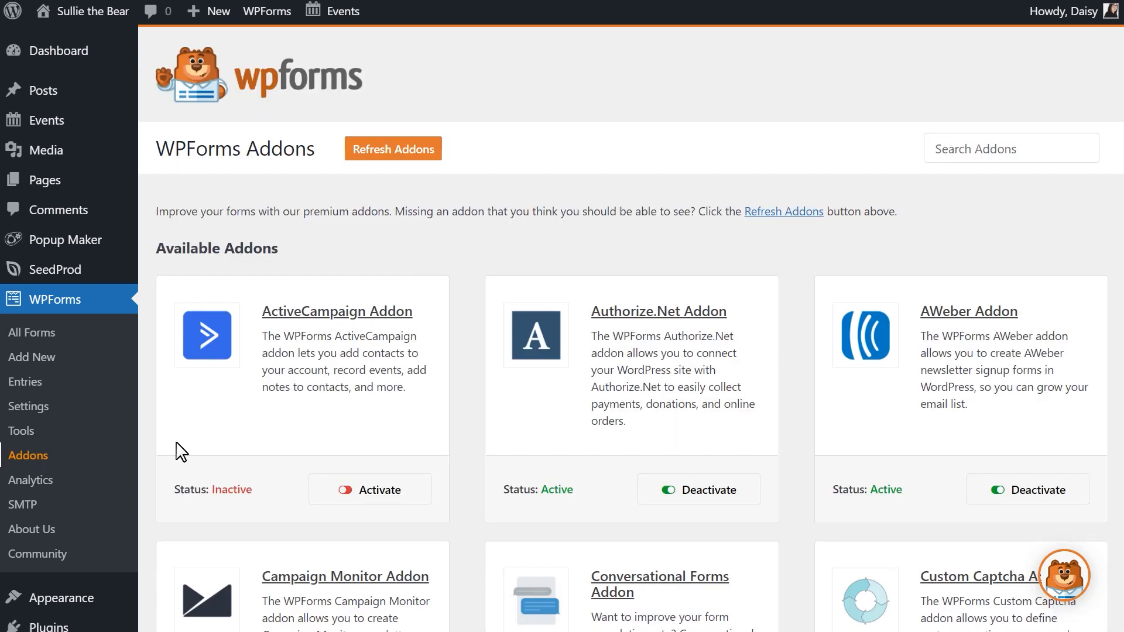
scroll(1116, 194, down, 20)
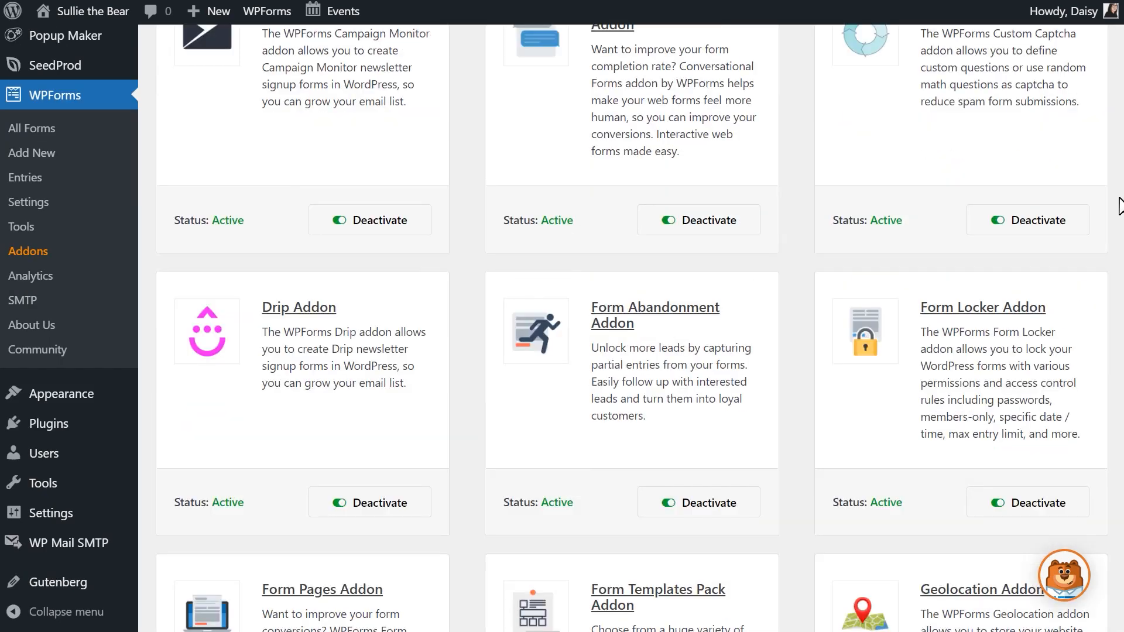
scroll(1119, 518, down, 1)
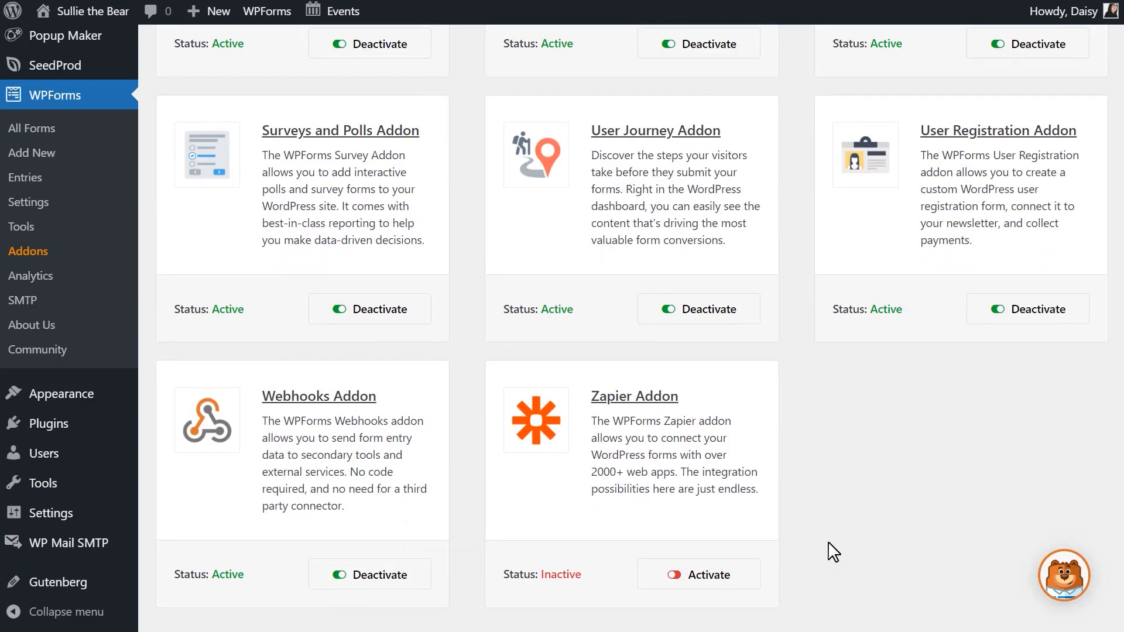
click(726, 572)
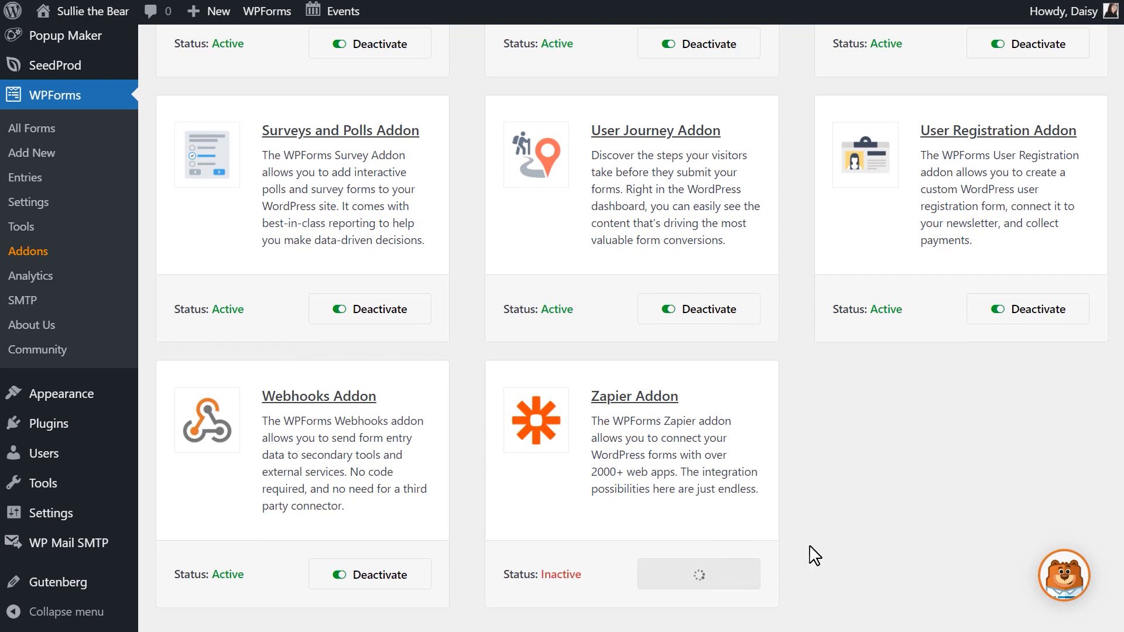
Open the WPForms integration settings and expand the Zapier entry to show its API key.
click(52, 206)
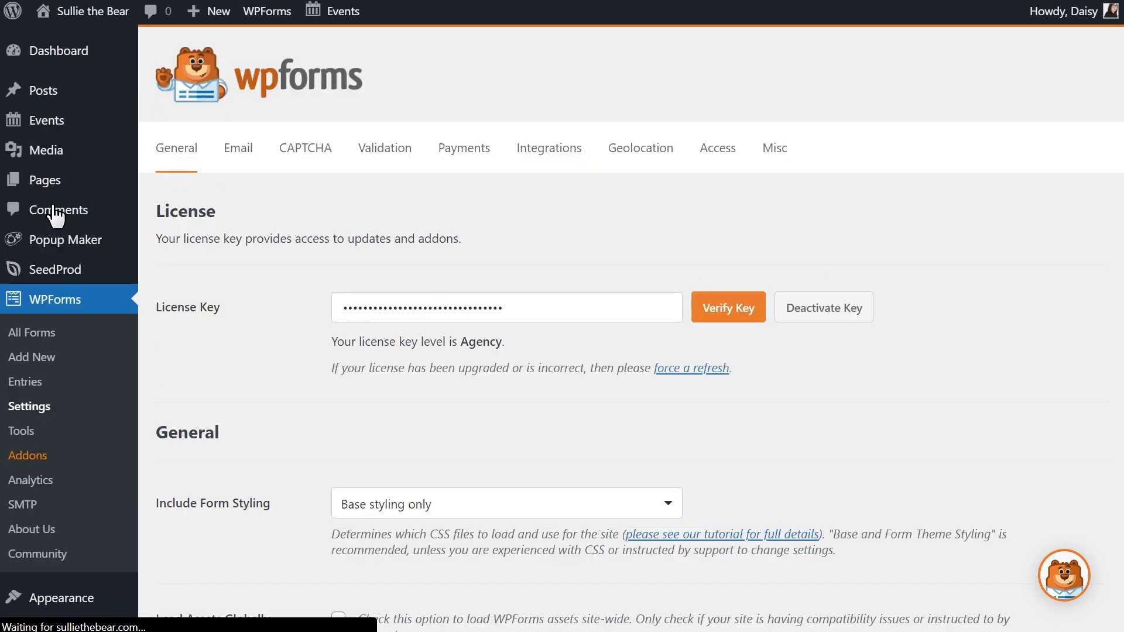
click(534, 156)
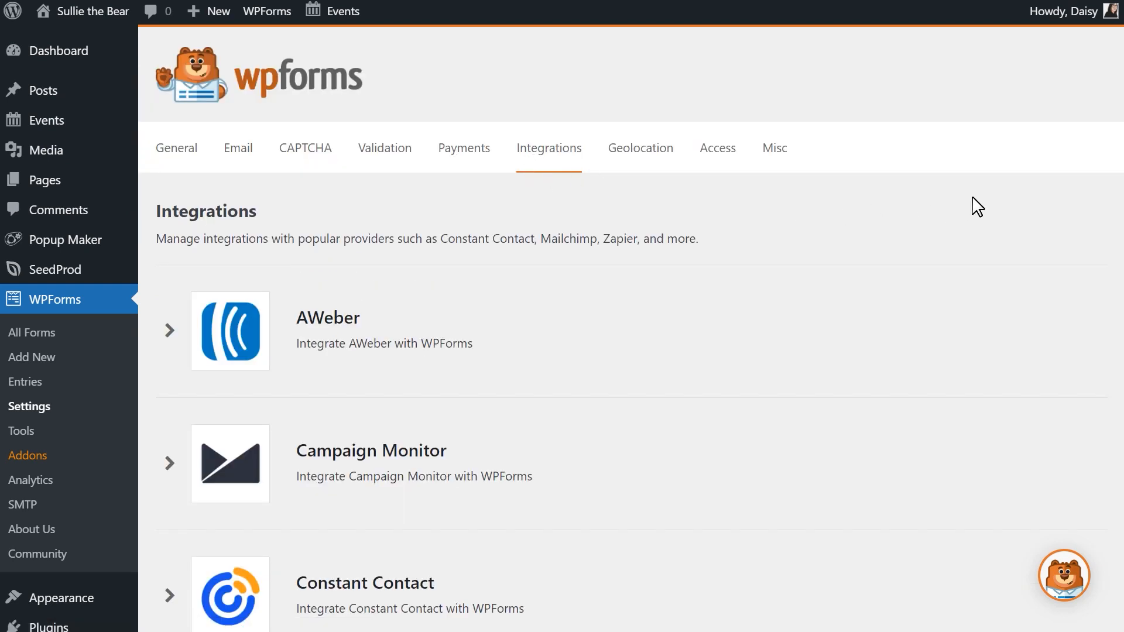
drag(1123, 150, 1120, 533)
click(169, 403)
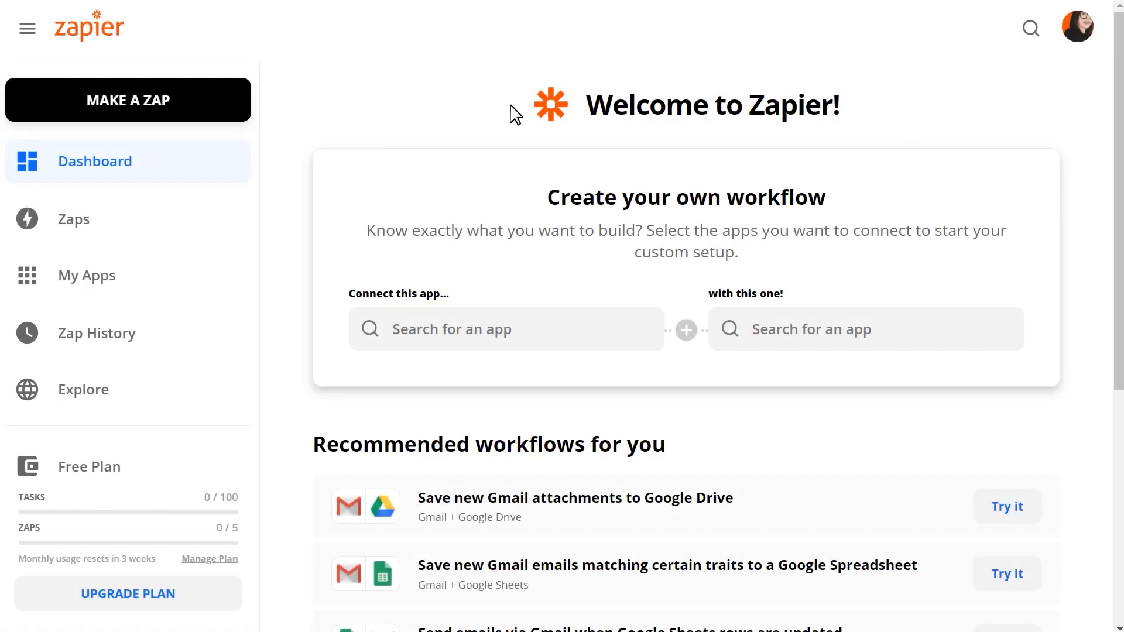
In Zapier, create a new zap with WPForms as the trigger app and New Form Entry as the trigger event.
click(236, 107)
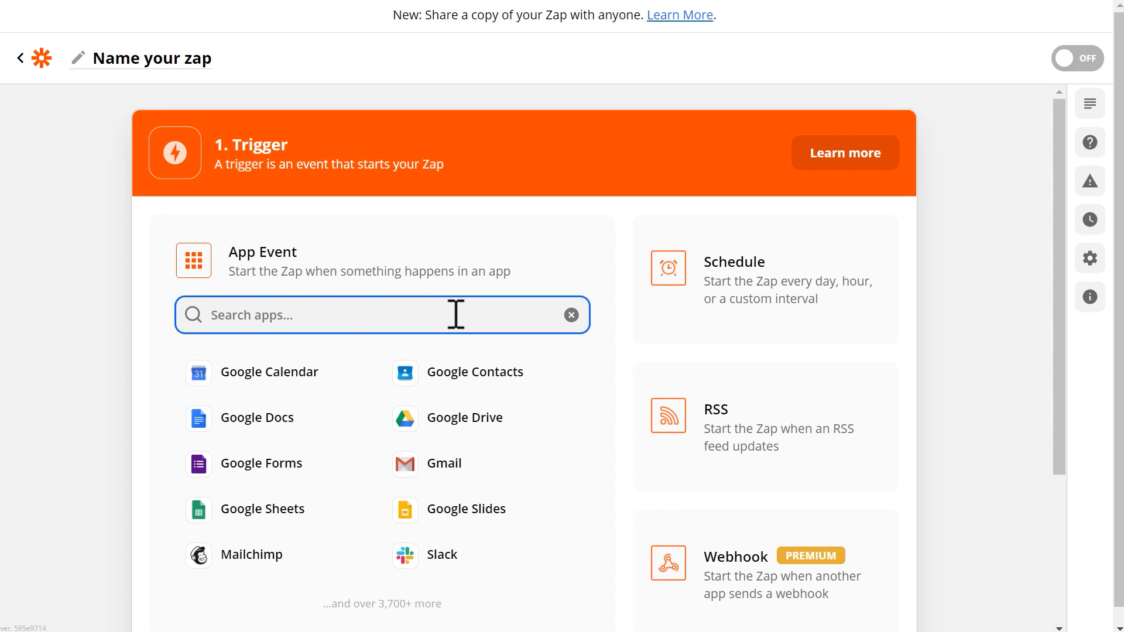
text(wpforms)
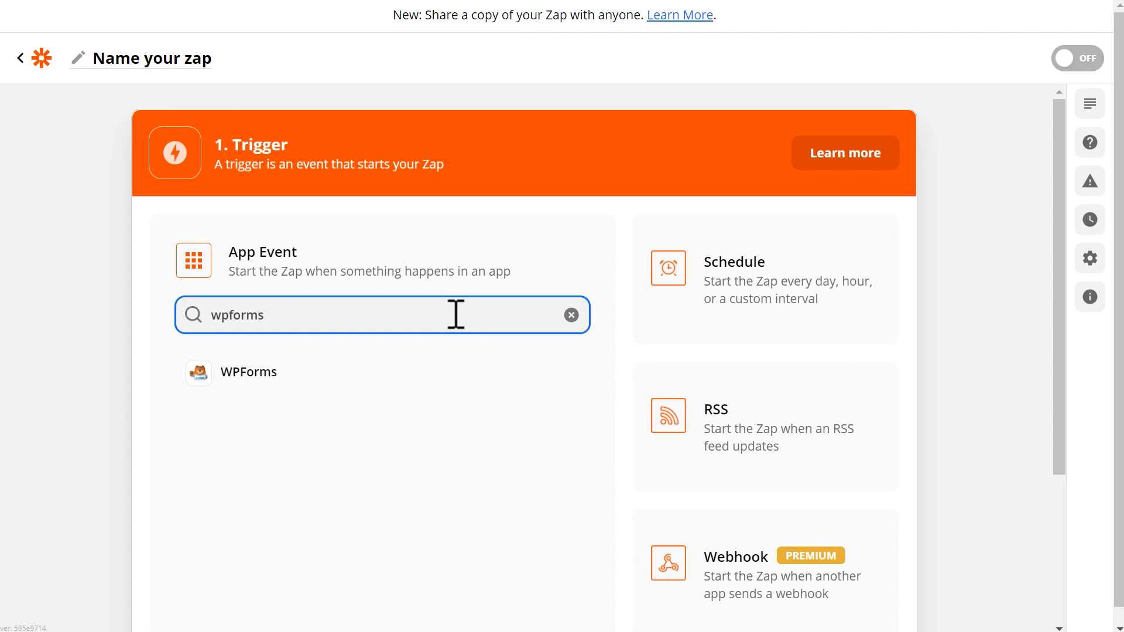
click(459, 383)
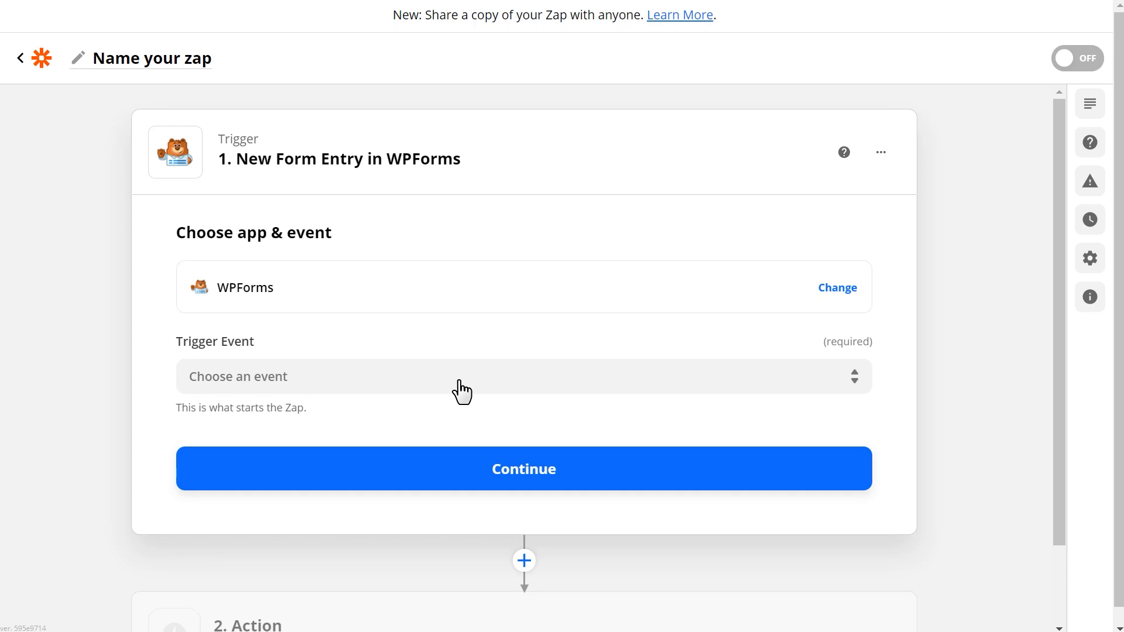
click(461, 390)
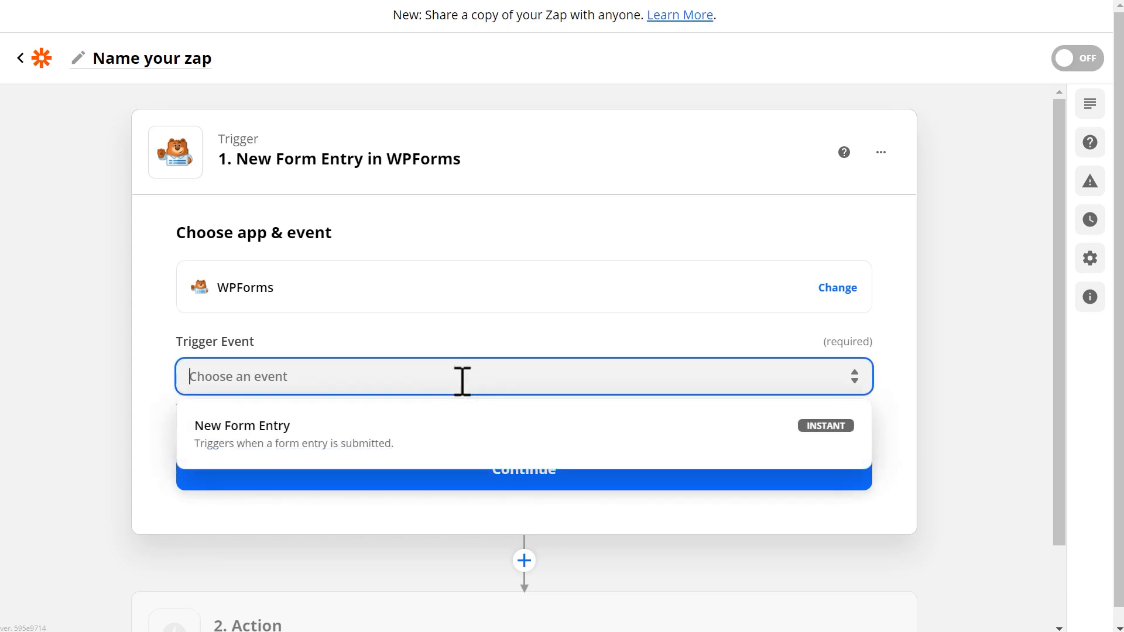
click(545, 444)
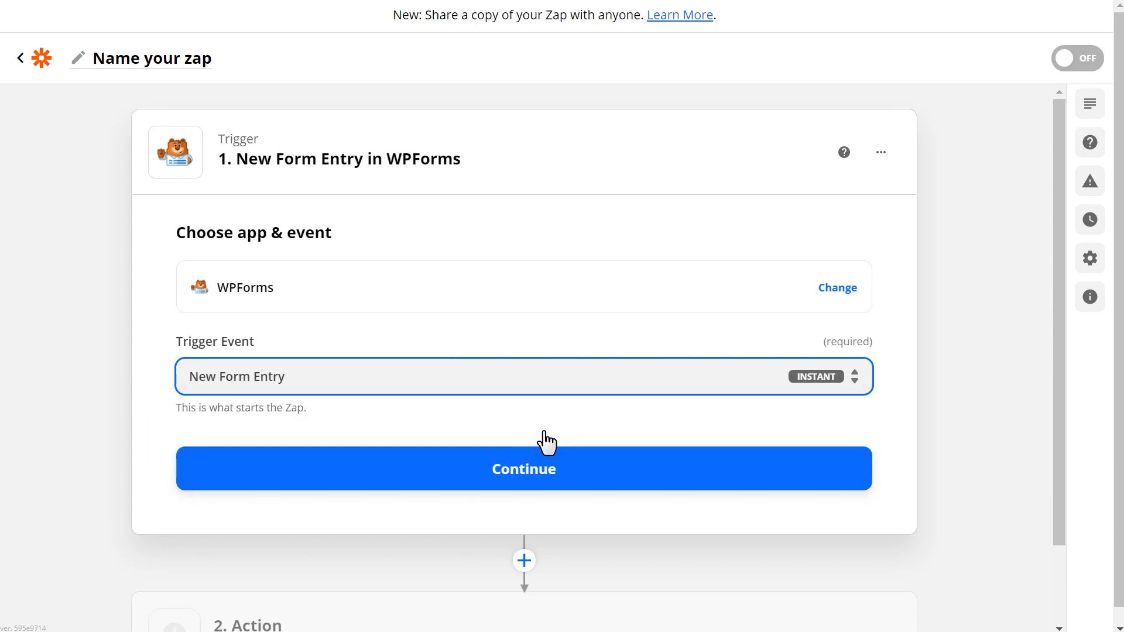
click(562, 463)
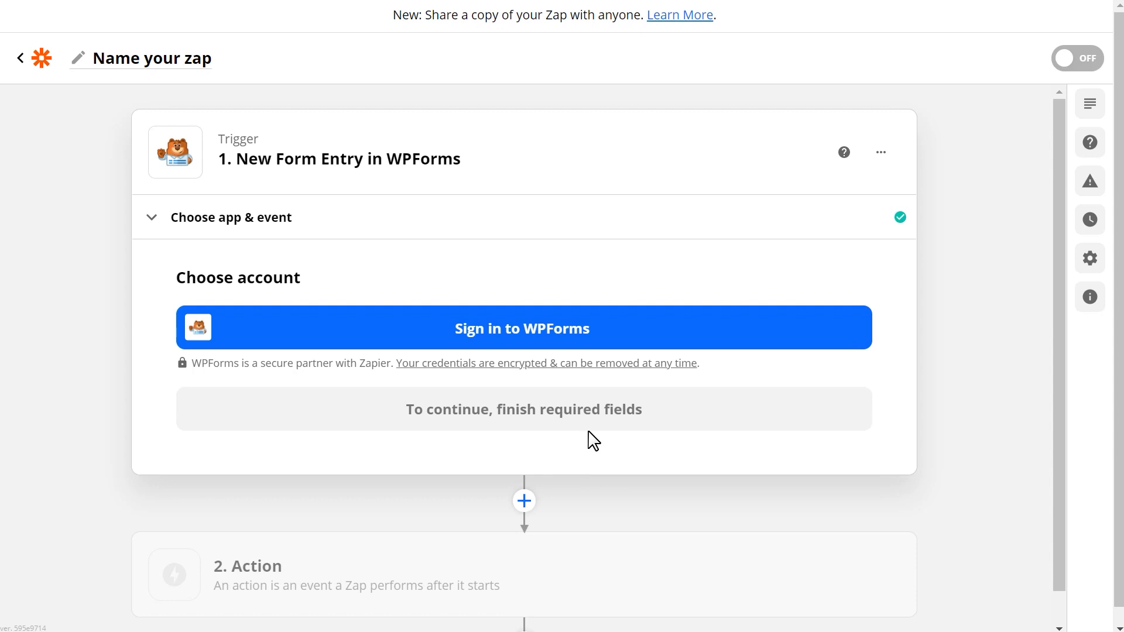
Start signing in to WPForms from the zap, copy the API key from the WPForms Zapier integration and paste it into the API Key field.
click(643, 334)
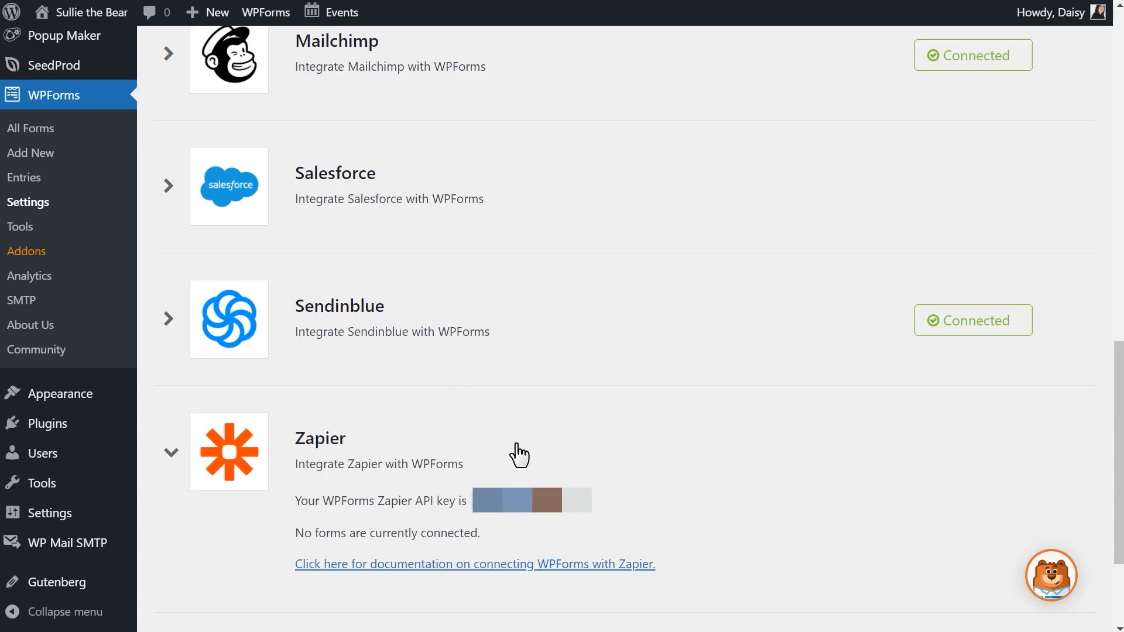
drag(600, 515, 495, 503)
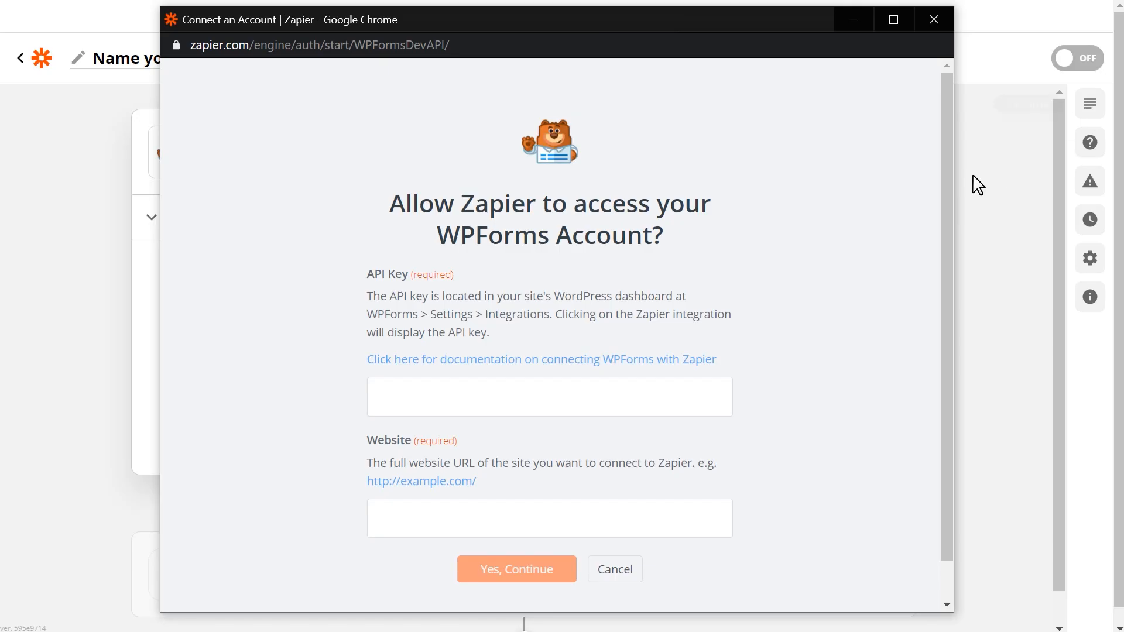
click(609, 394)
key(ctrl+v)
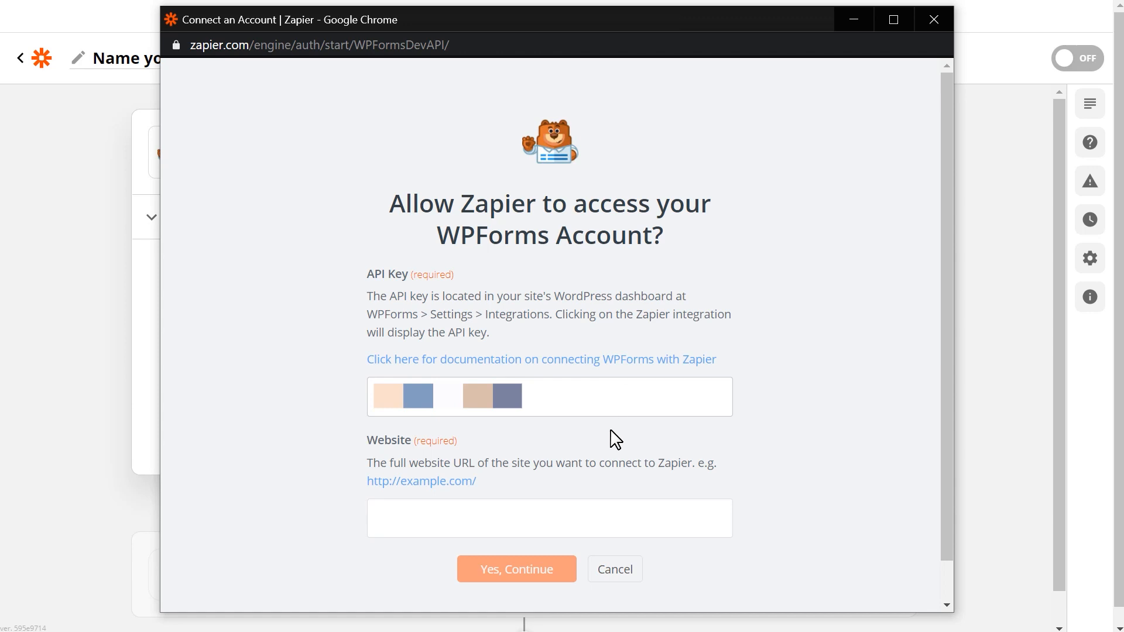
click(582, 518)
text(https)
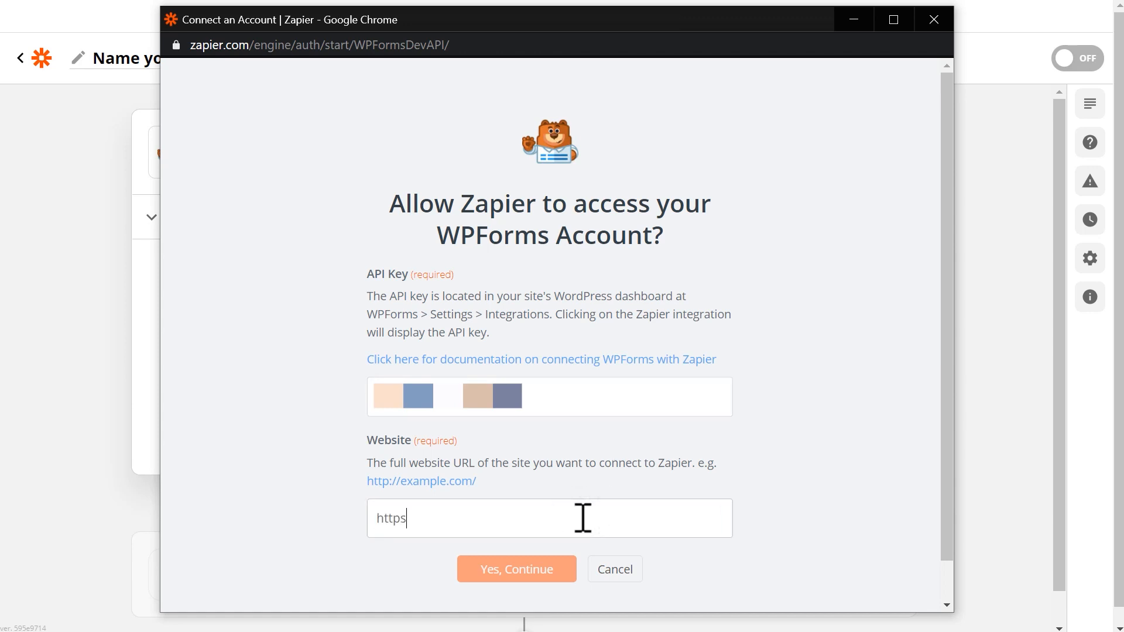
text(://sulliethebear.com)
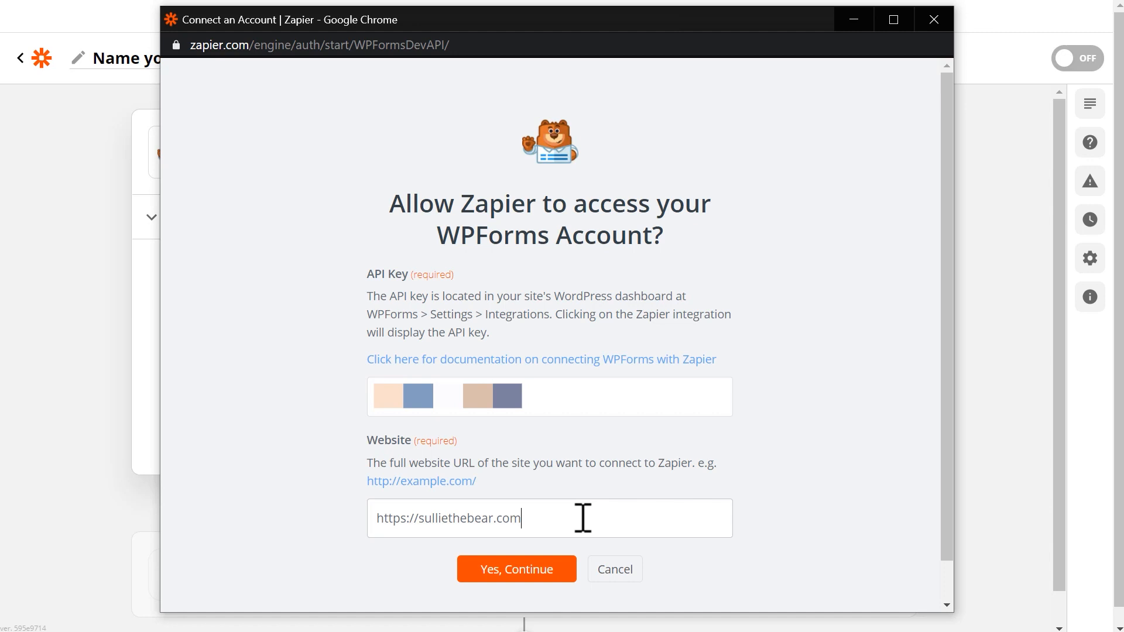
click(556, 574)
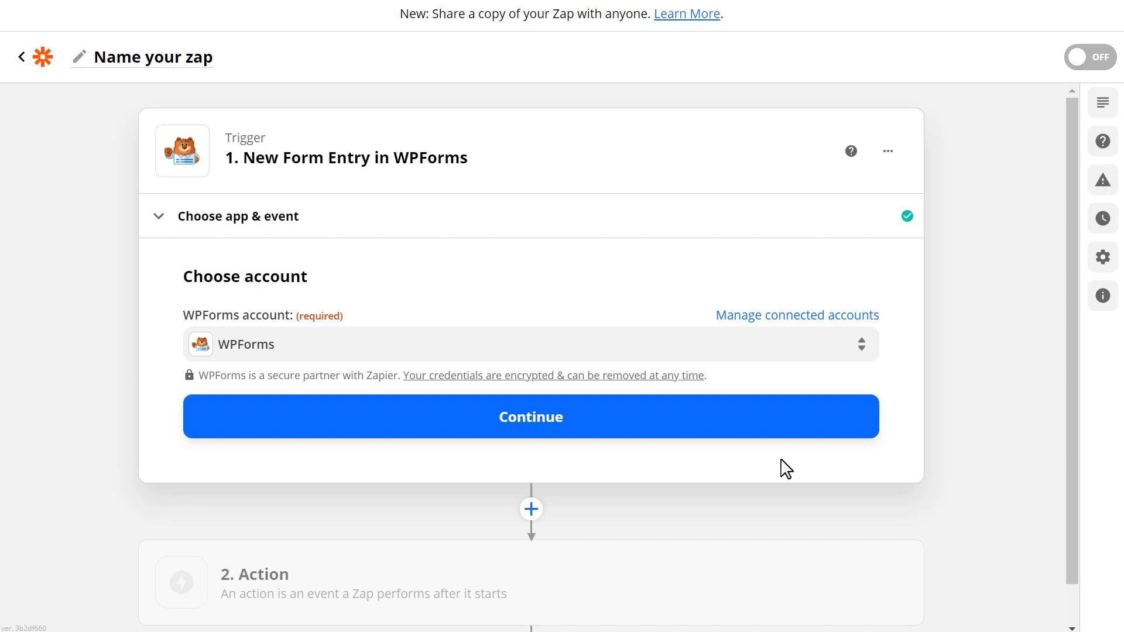
click(771, 427)
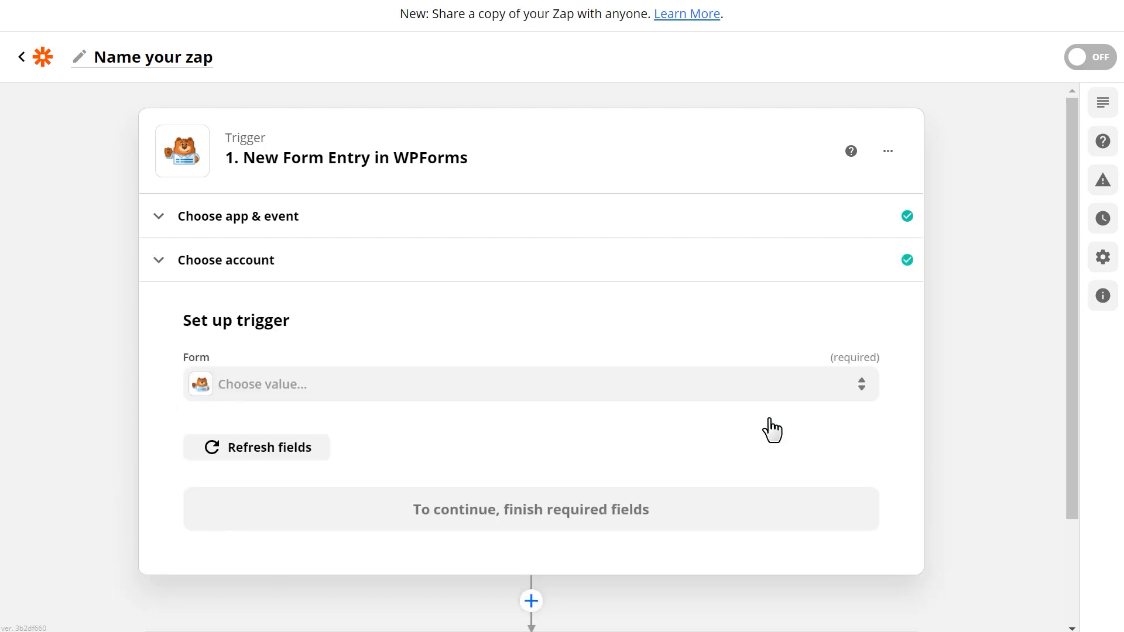
Search for "video", select Video Upload Form as the trigger's form and continue to the trigger test.
click(750, 387)
click(739, 499)
text(video)
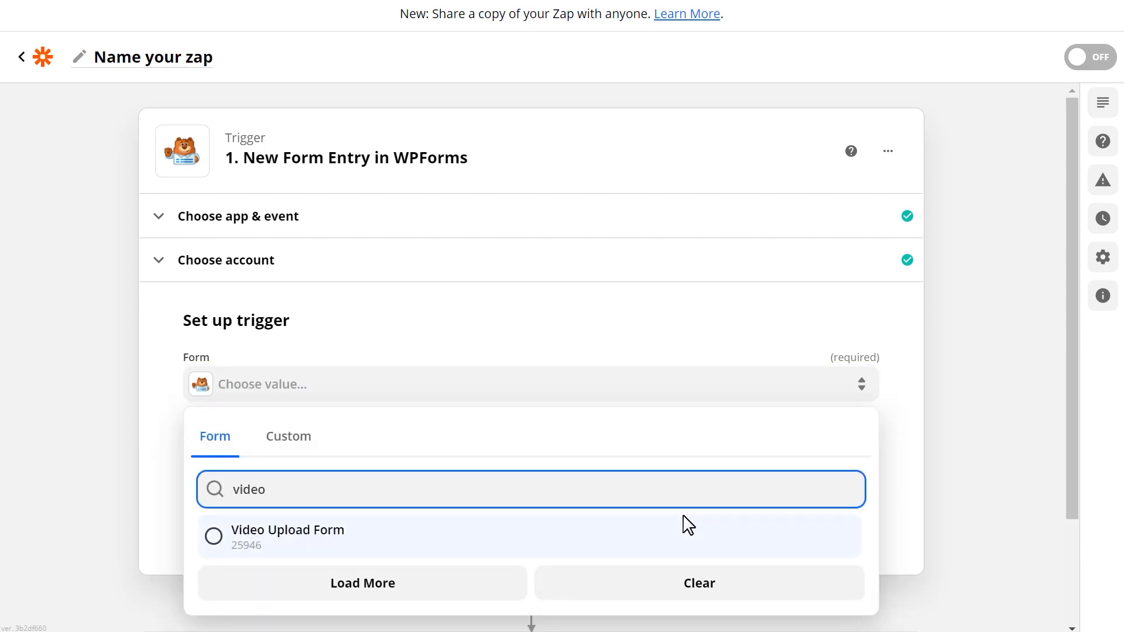
click(656, 537)
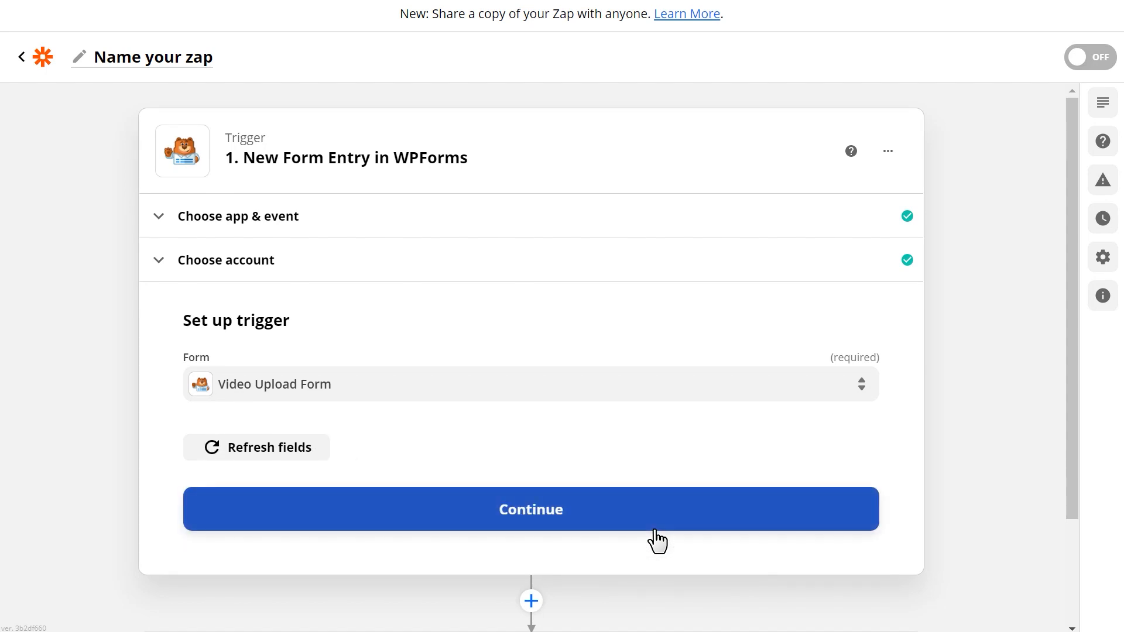
click(658, 525)
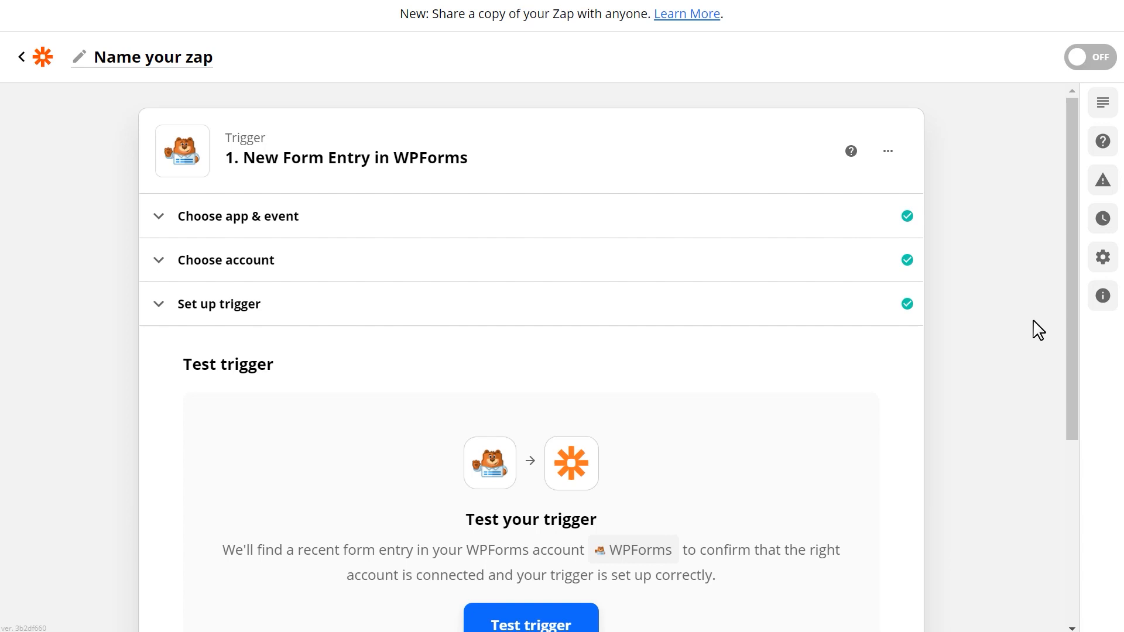
Test the WPForms trigger and review the field data of the retrieved form entry.
drag(1075, 293, 1070, 403)
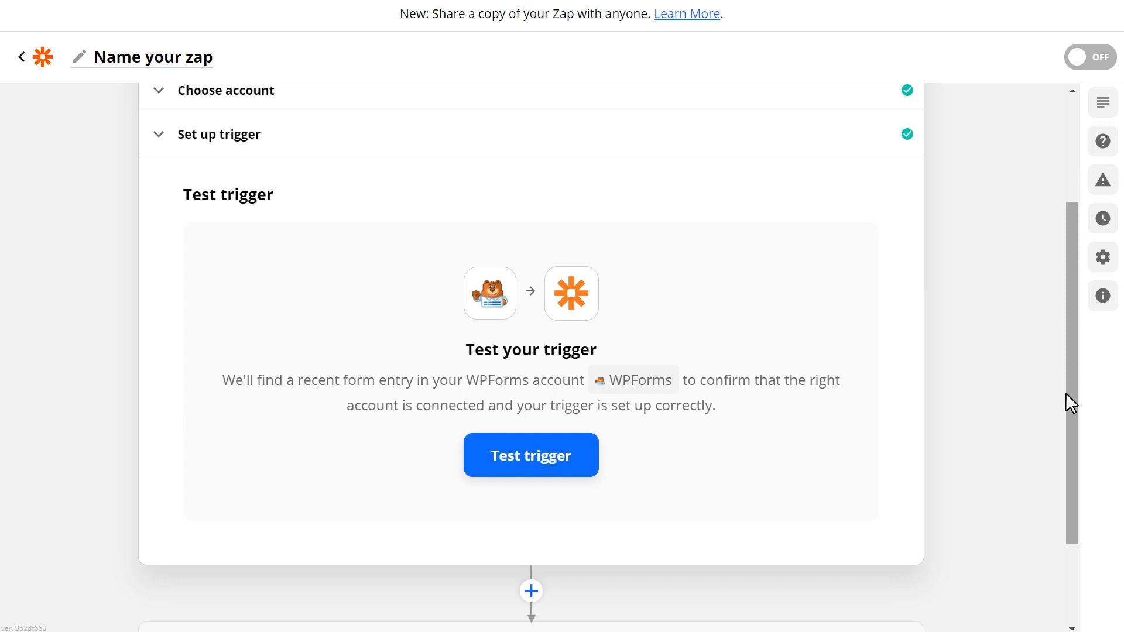
click(585, 457)
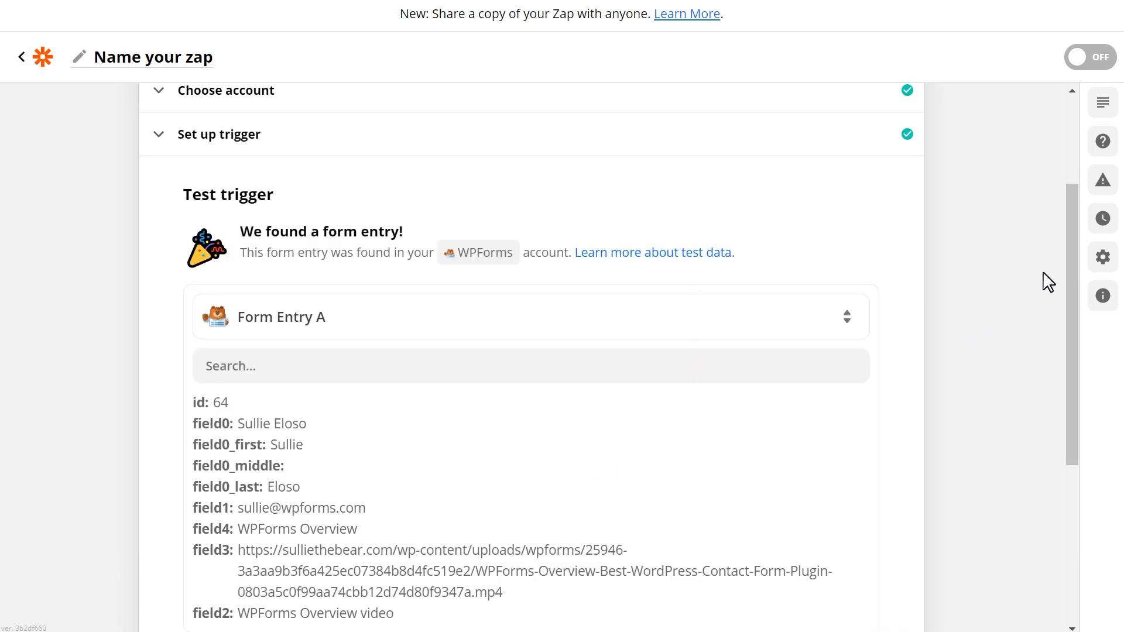
drag(1067, 253, 1067, 343)
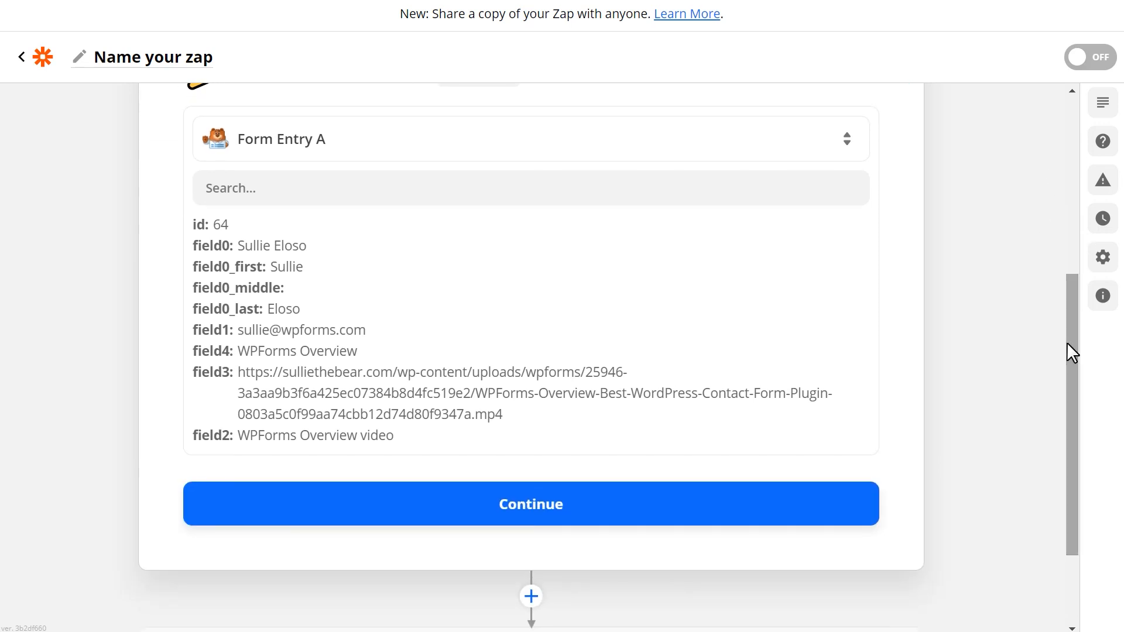
Proceed to the zap's action, search for "youtube", select YouTube as the app with the Upload Video event and continue.
click(779, 516)
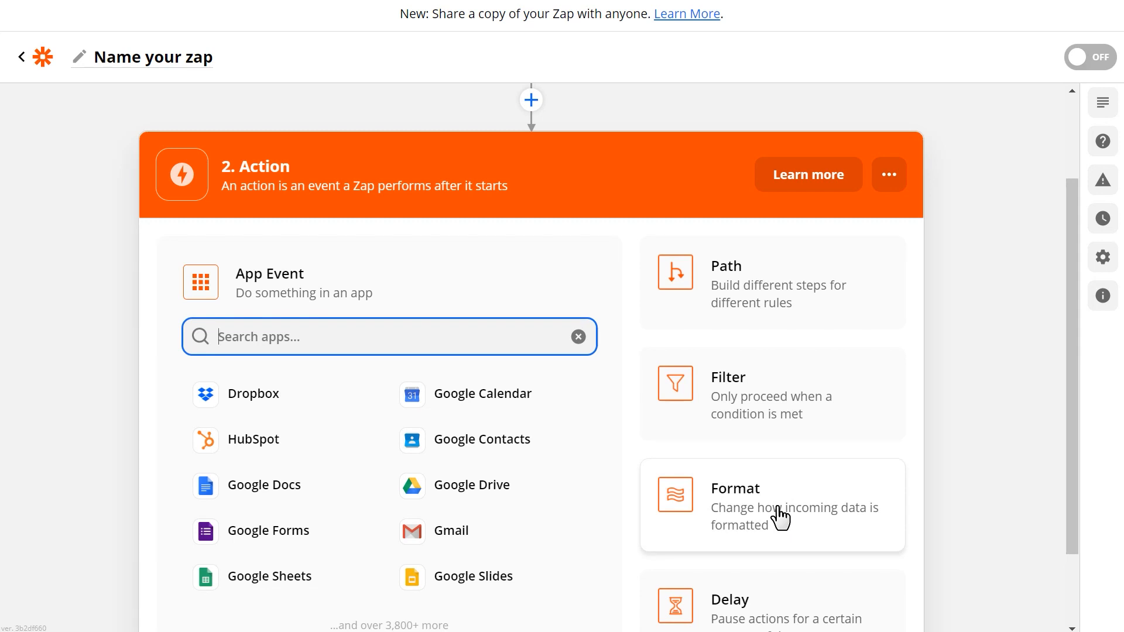
text(youtube)
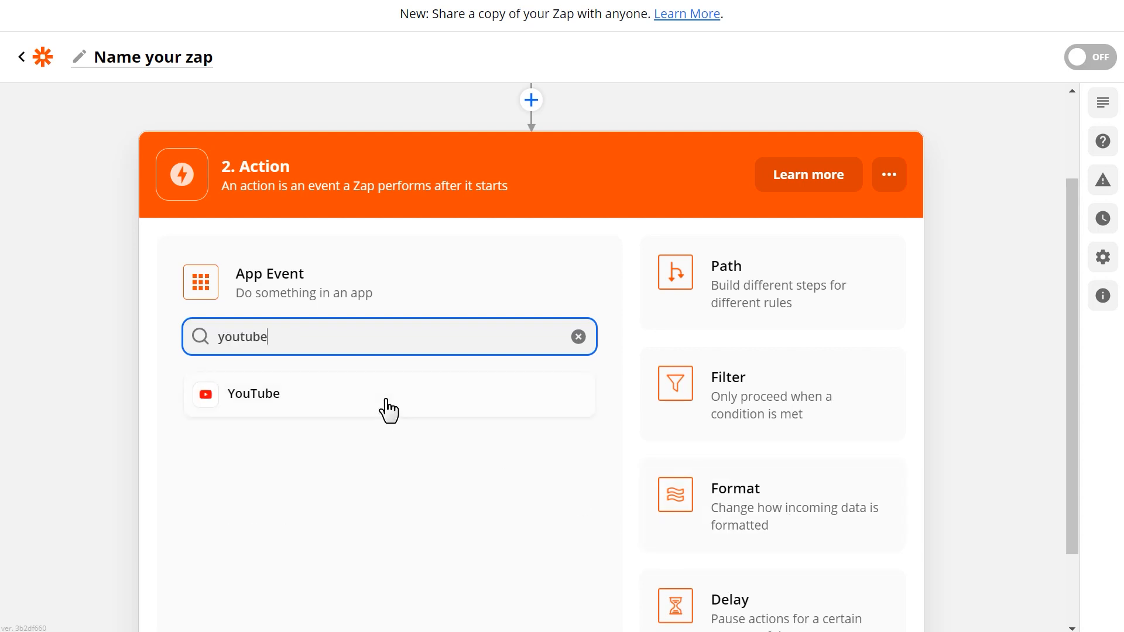
click(382, 402)
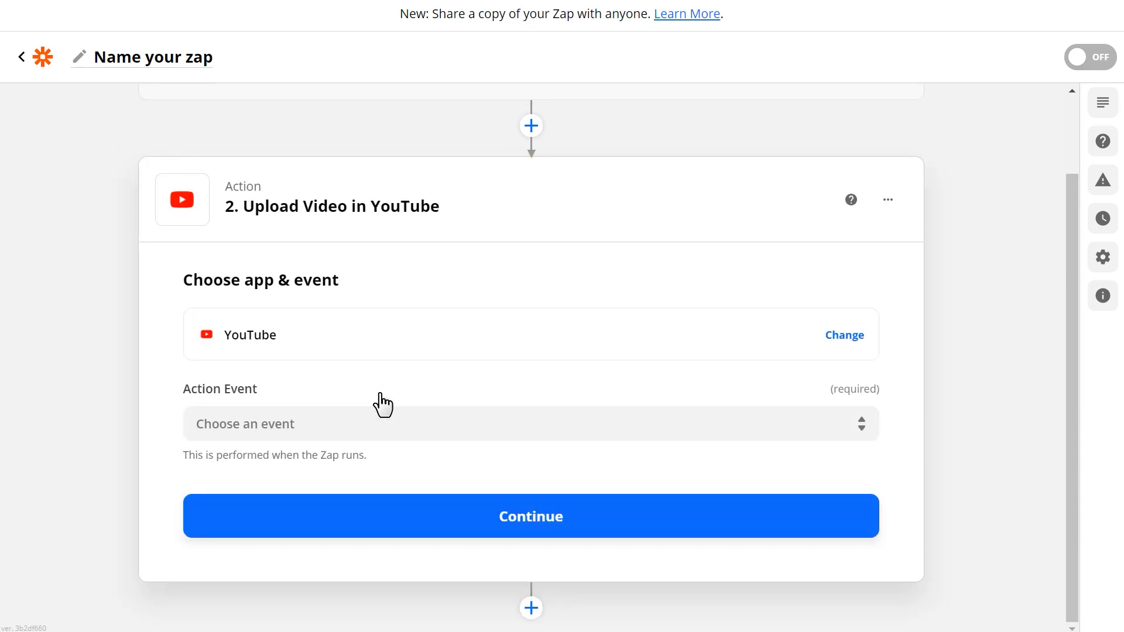
click(438, 419)
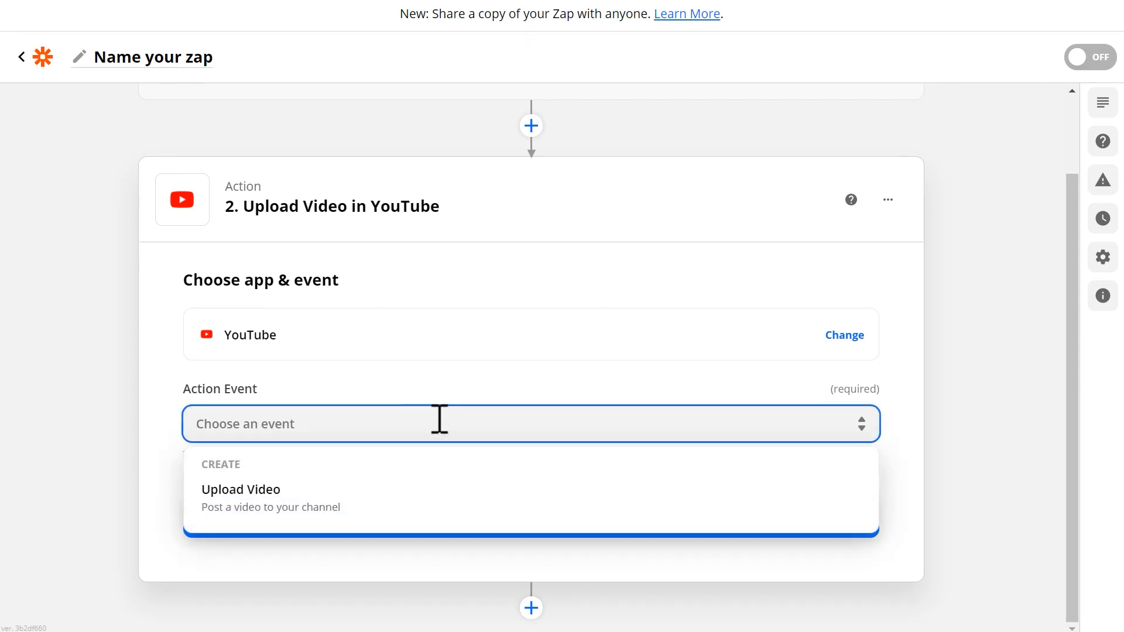
click(439, 505)
click(440, 507)
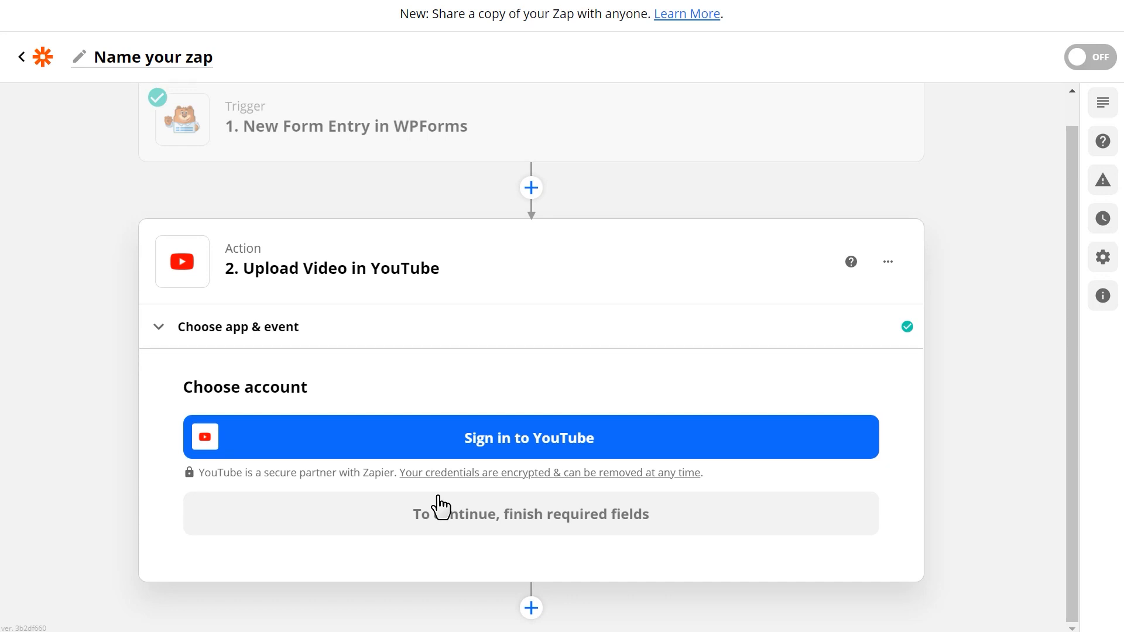
Sign in to YouTube with a Google account, allow Zapier access to it and continue with the connected account.
click(437, 430)
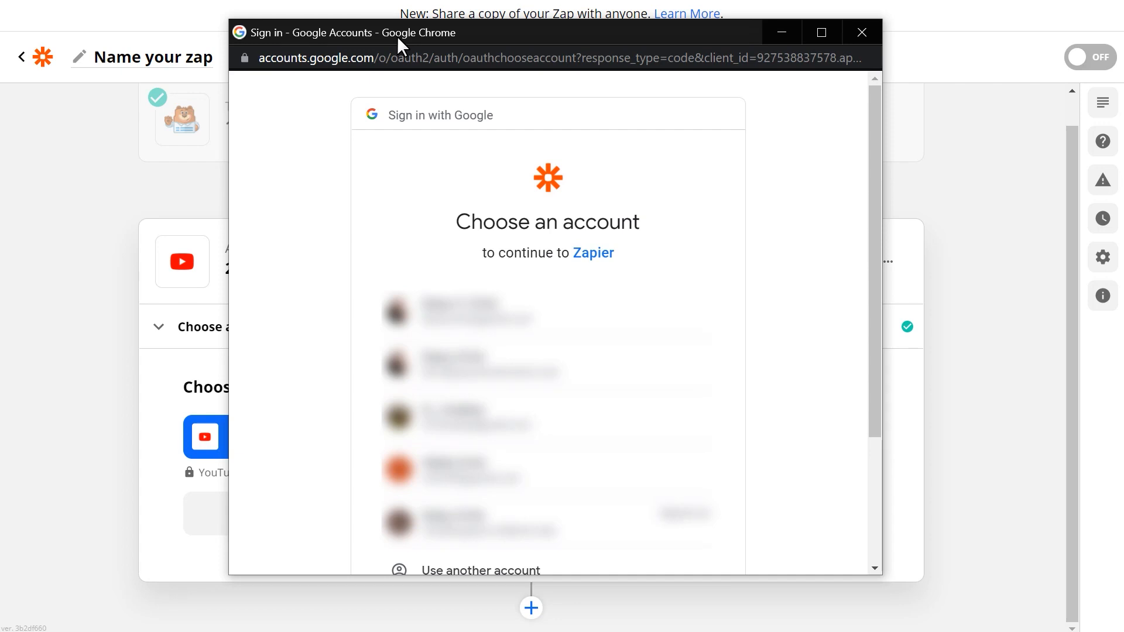
click(603, 327)
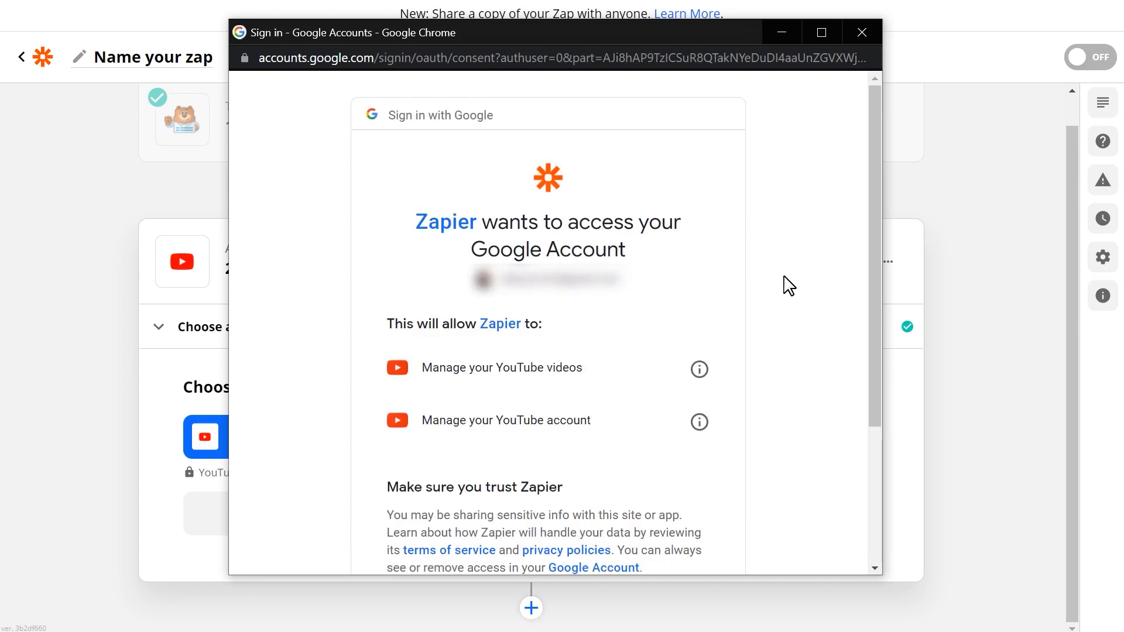
drag(872, 213, 876, 328)
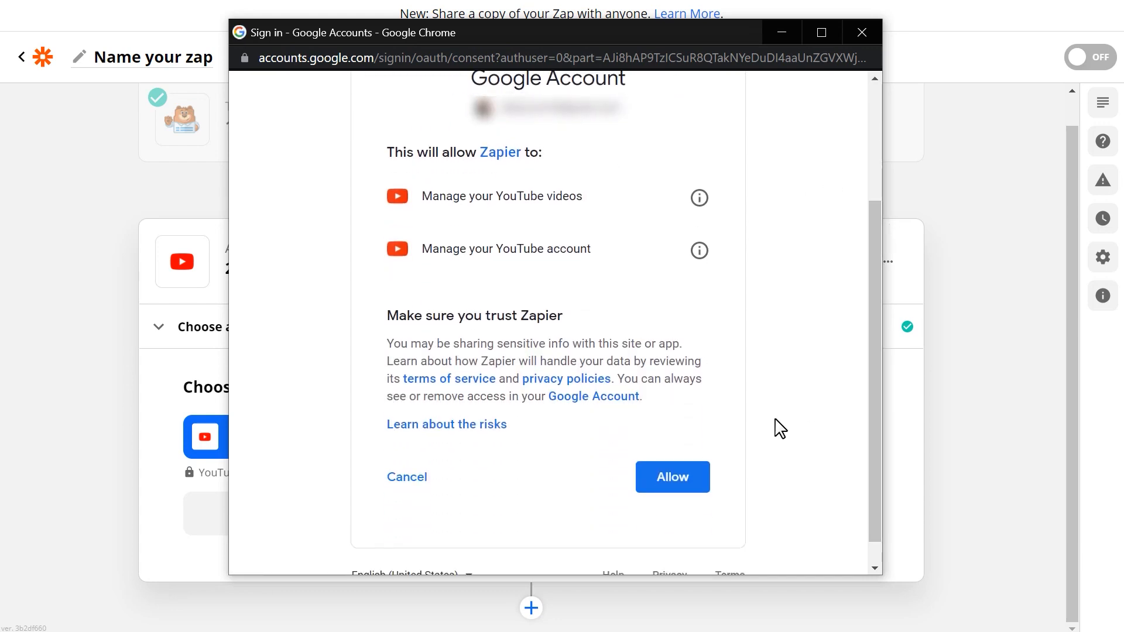
click(697, 479)
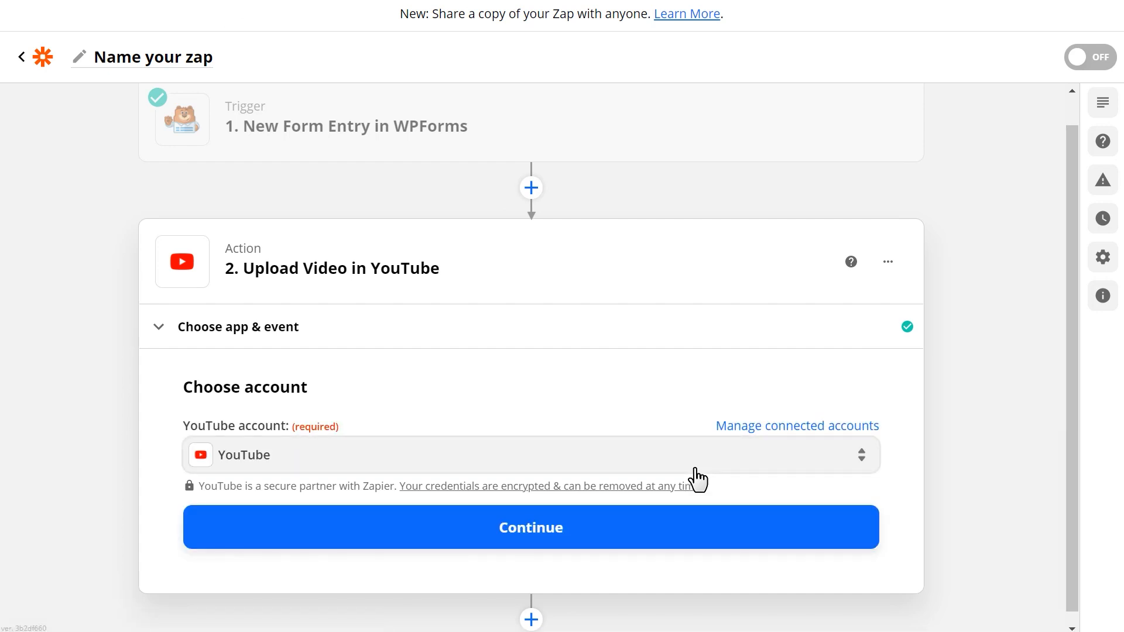
click(715, 528)
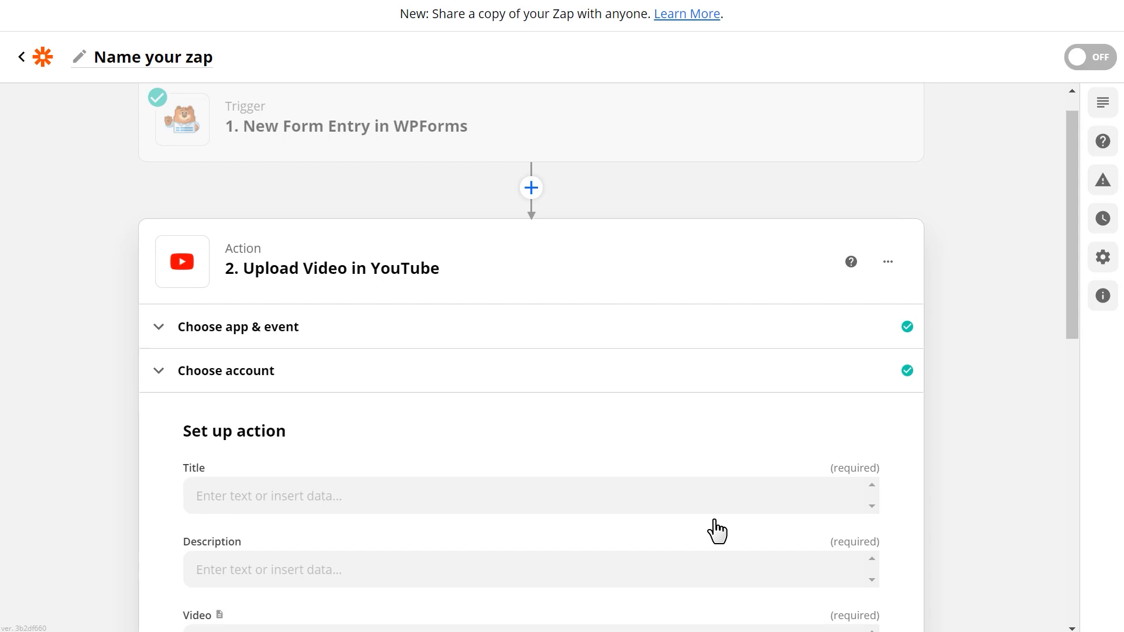
Map the form's Video Title to the action's Title field and its Video Description to the Description field.
drag(1070, 248, 1057, 367)
click(721, 213)
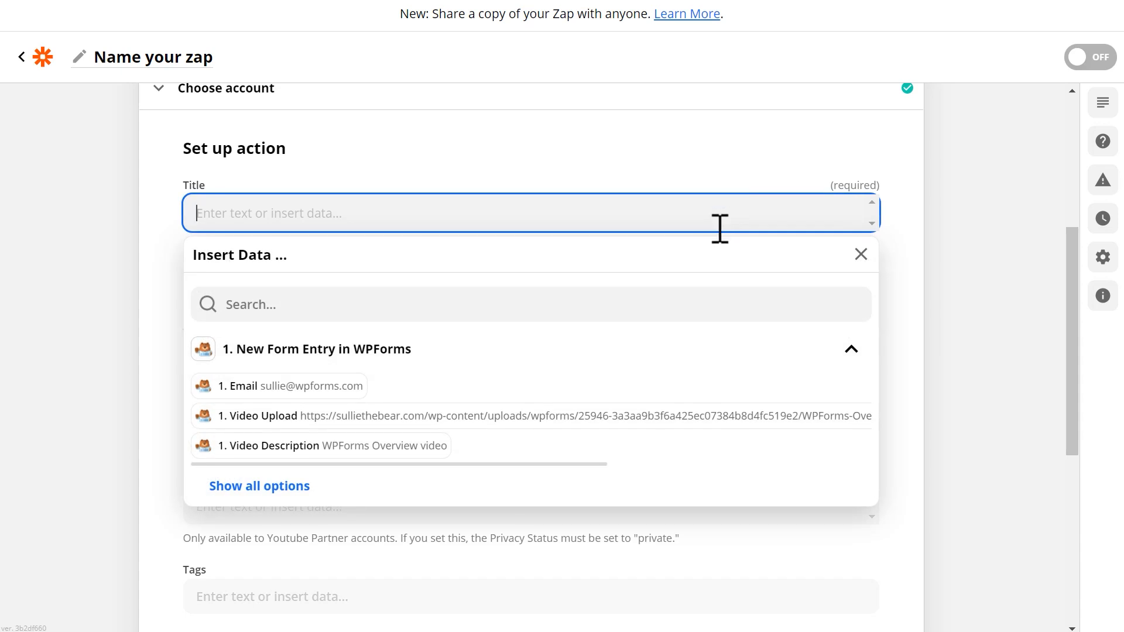
click(285, 488)
click(294, 482)
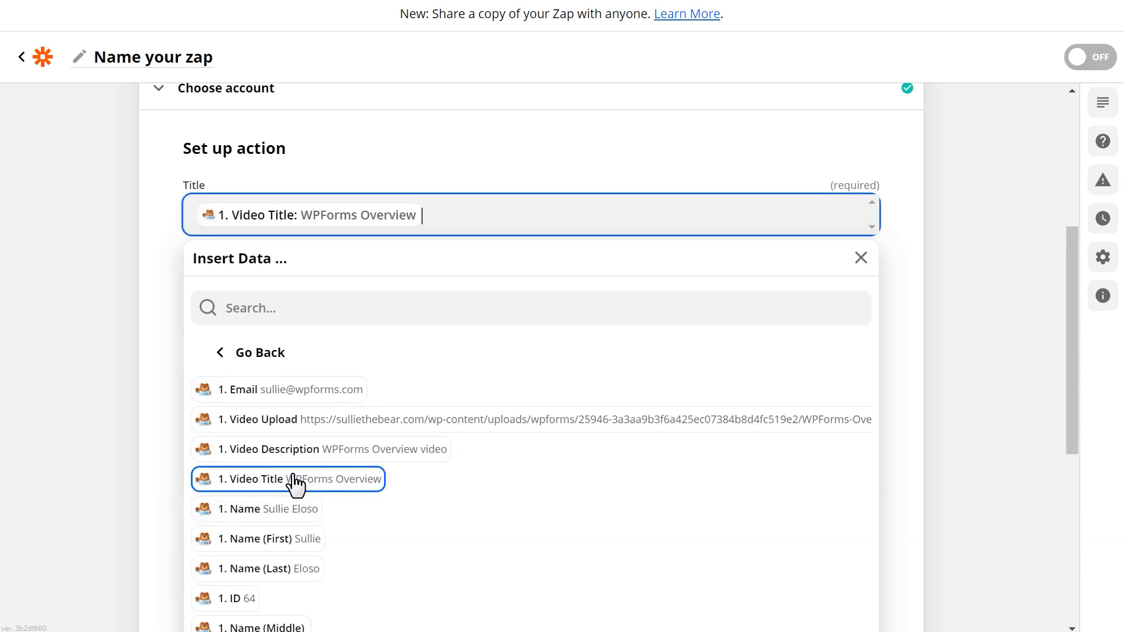
click(87, 415)
click(298, 289)
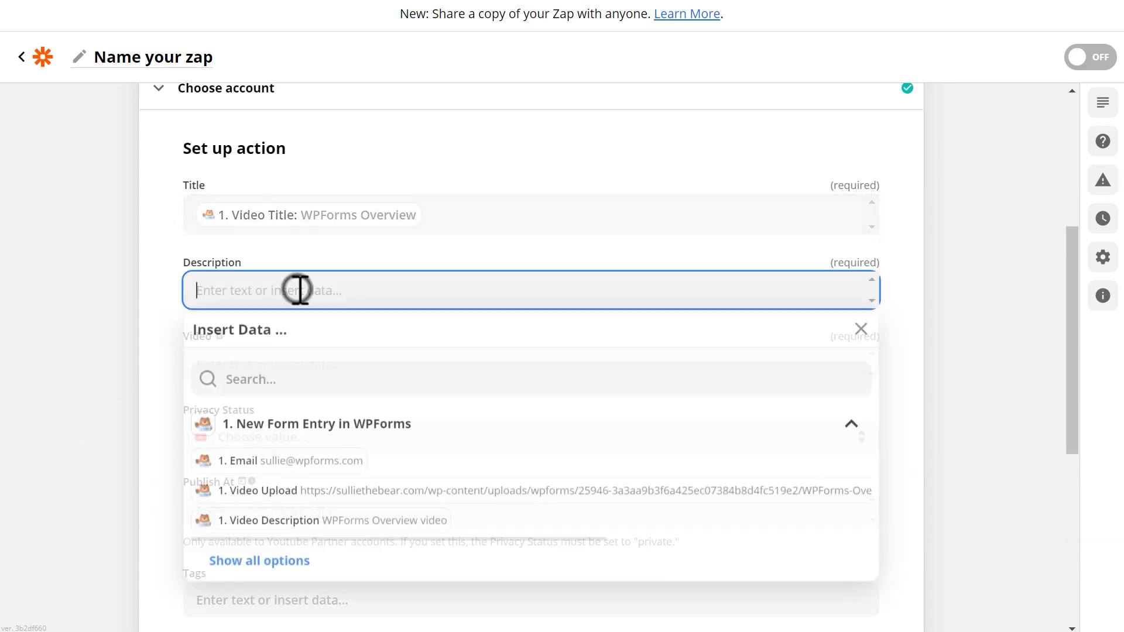
click(332, 524)
click(140, 508)
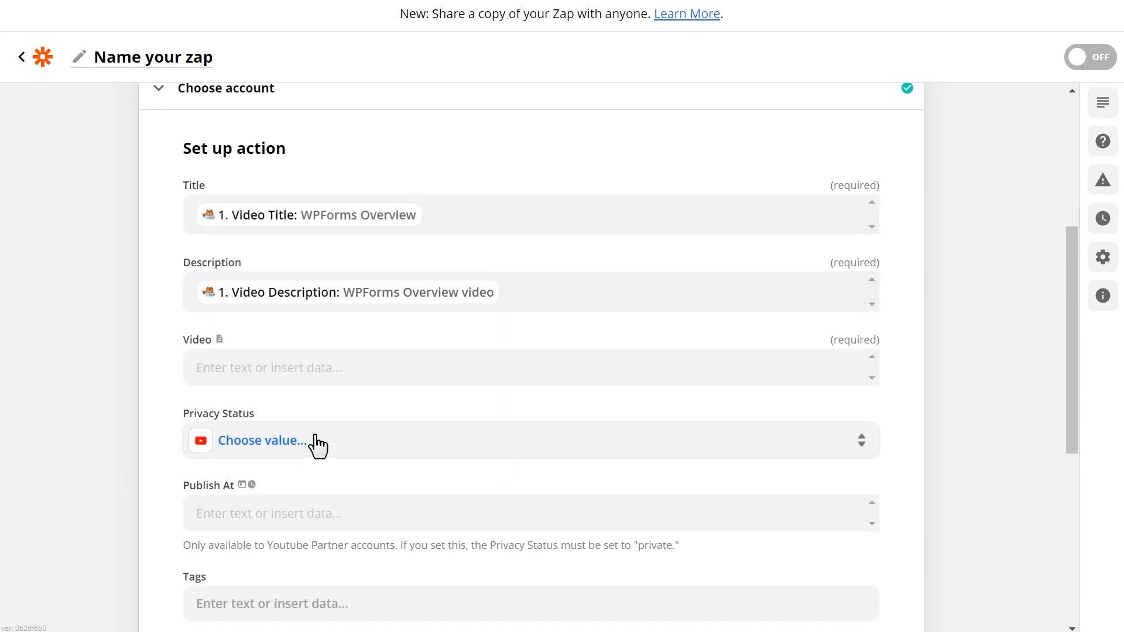
Map the form's Video Upload to the Video field, set Privacy Status to public and continue to the action test.
click(348, 366)
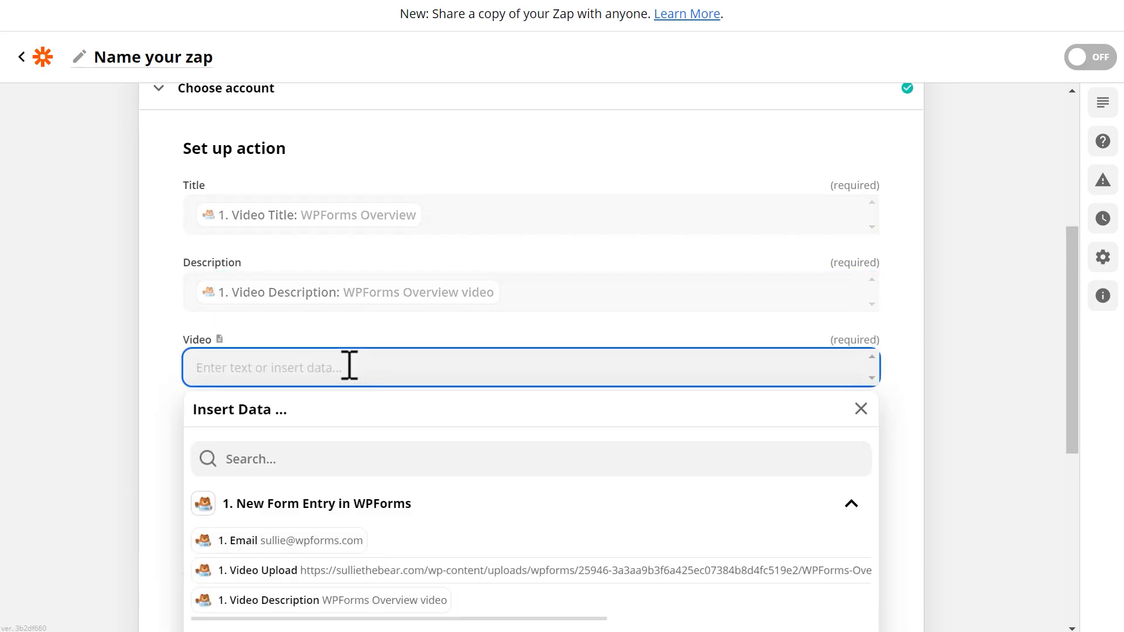
click(354, 569)
click(140, 527)
click(326, 439)
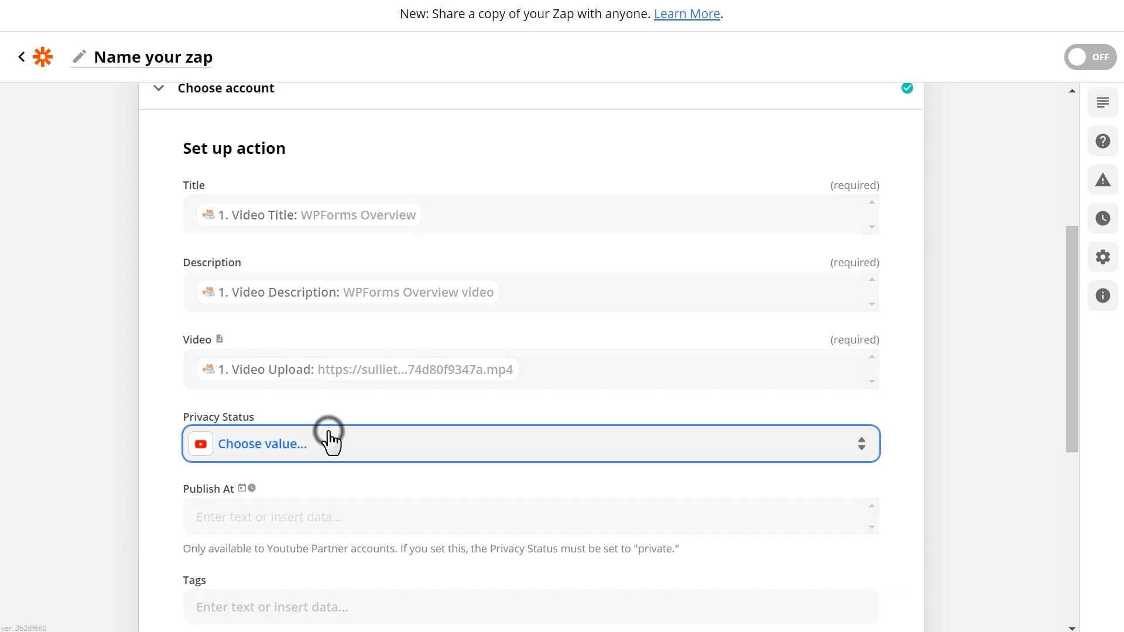
scroll(266, 601, down, 2)
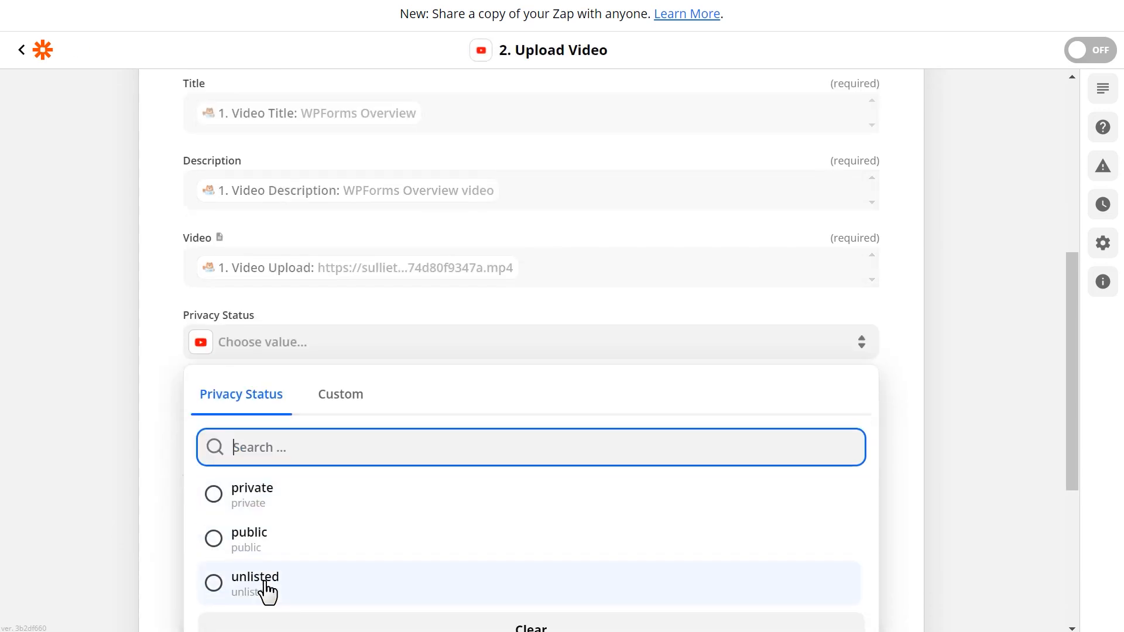
click(271, 550)
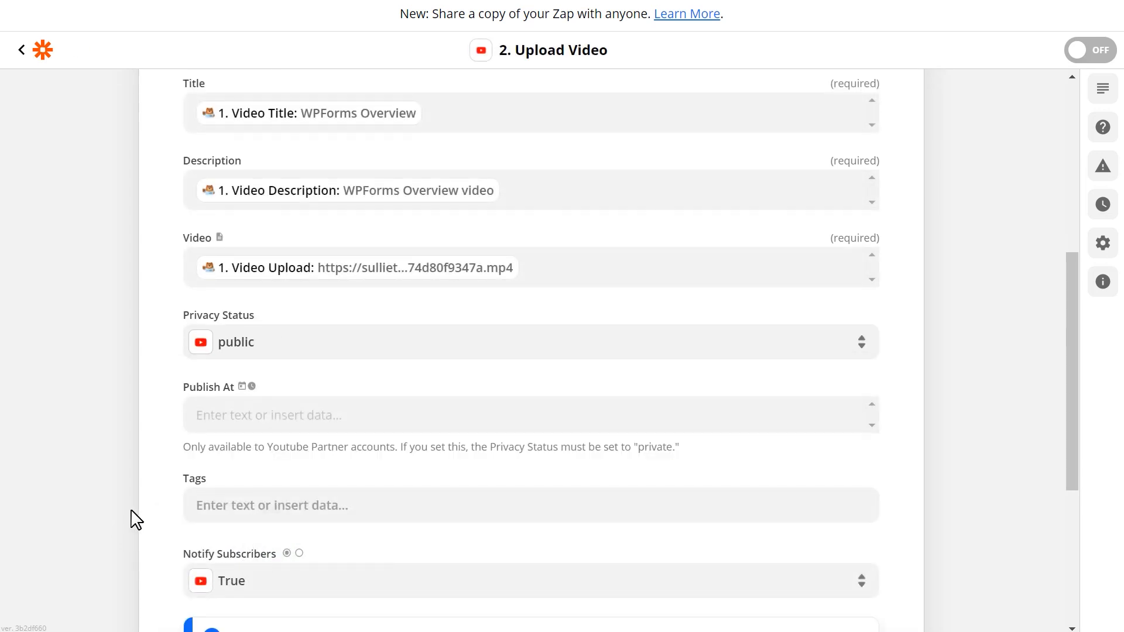
scroll(136, 520, down, 5)
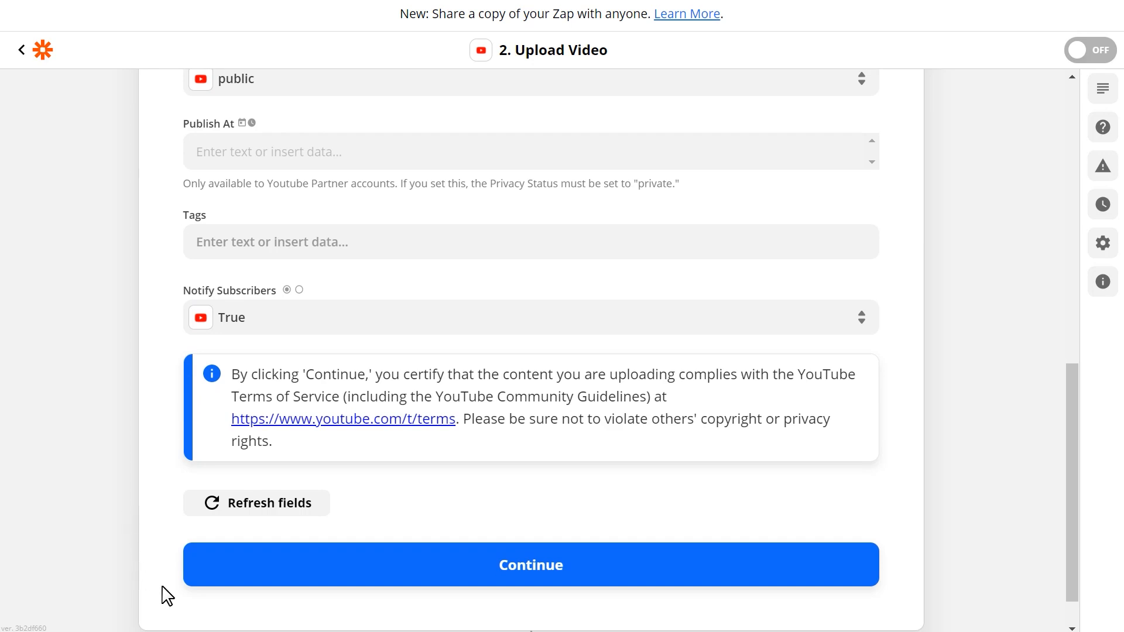
click(358, 568)
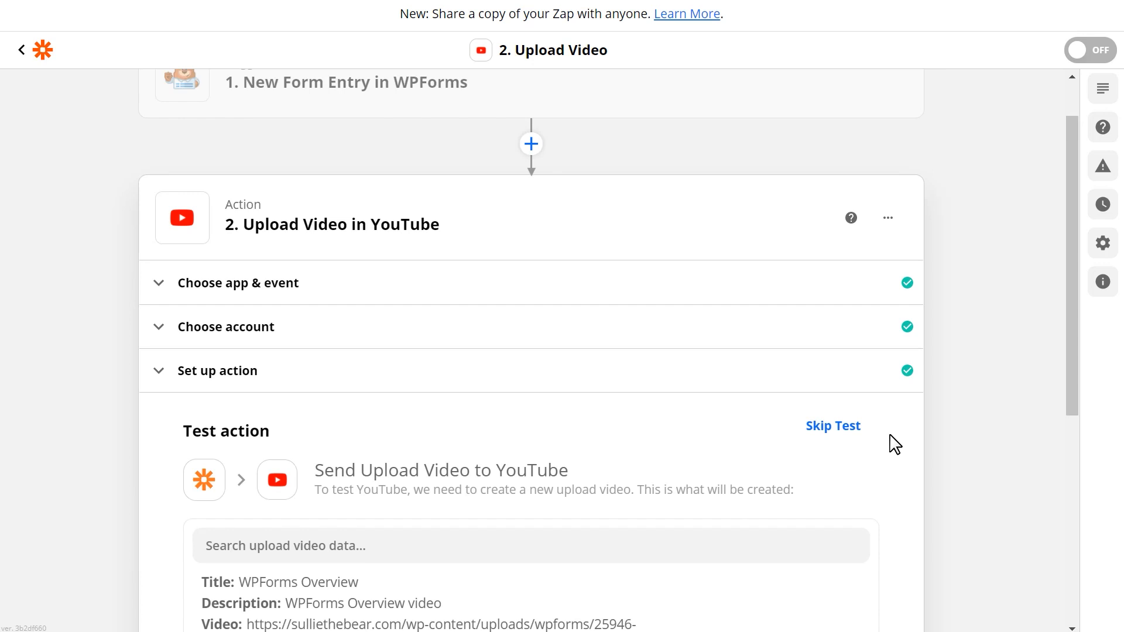
Test the YouTube upload action with the sample entry, turn on the zap and dismiss the offer to share a copy.
drag(1072, 283, 1049, 457)
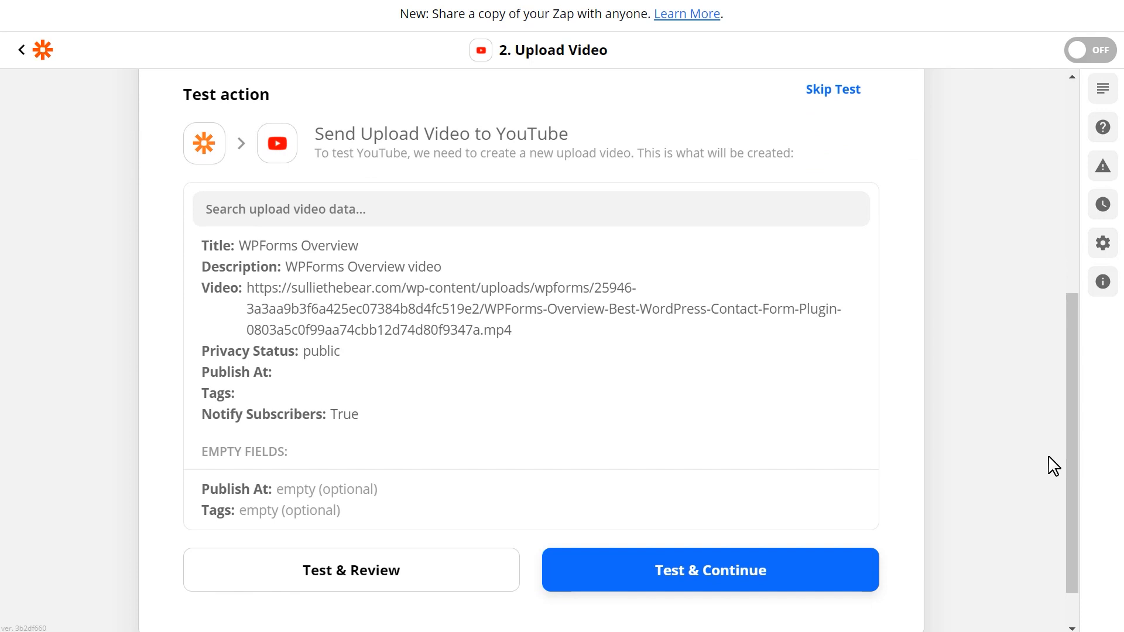
click(843, 588)
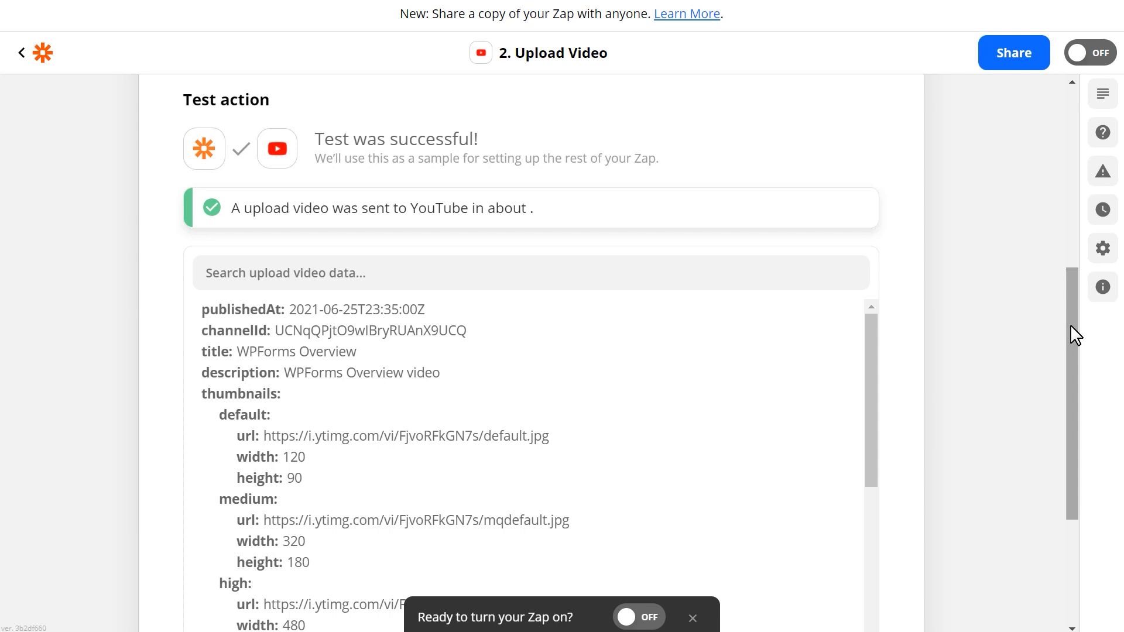
drag(1071, 325, 1067, 450)
click(845, 497)
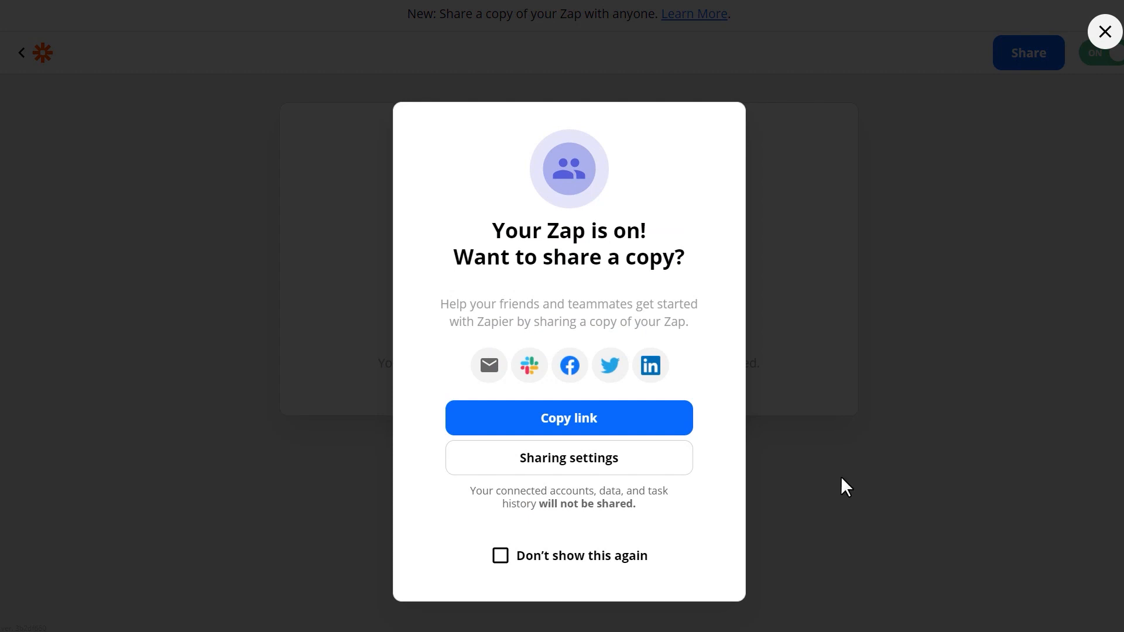
click(1097, 30)
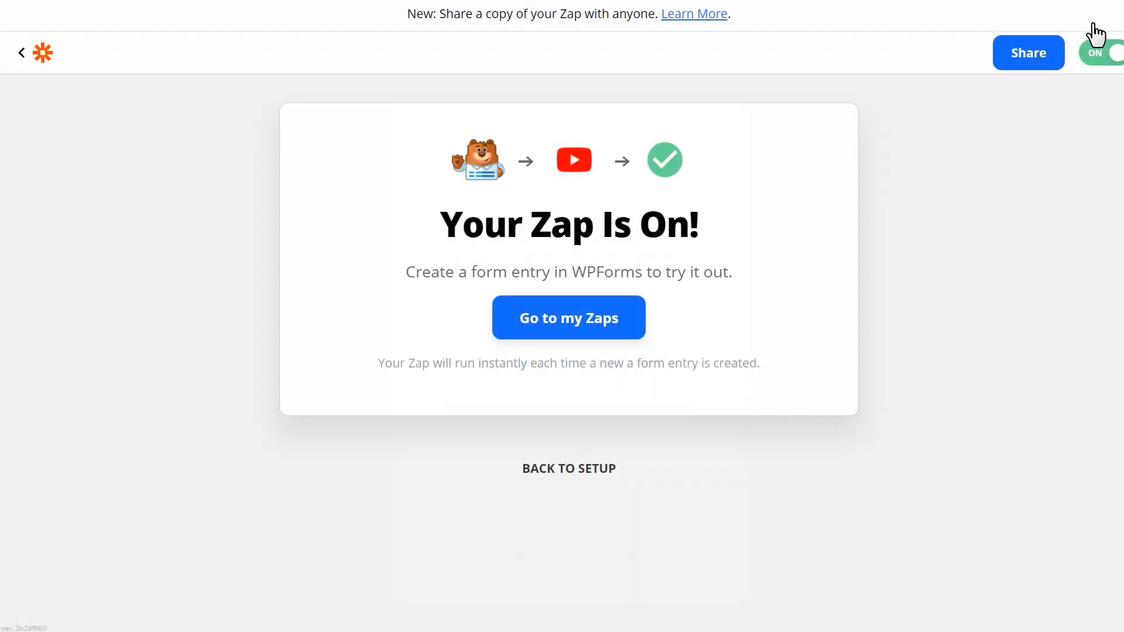